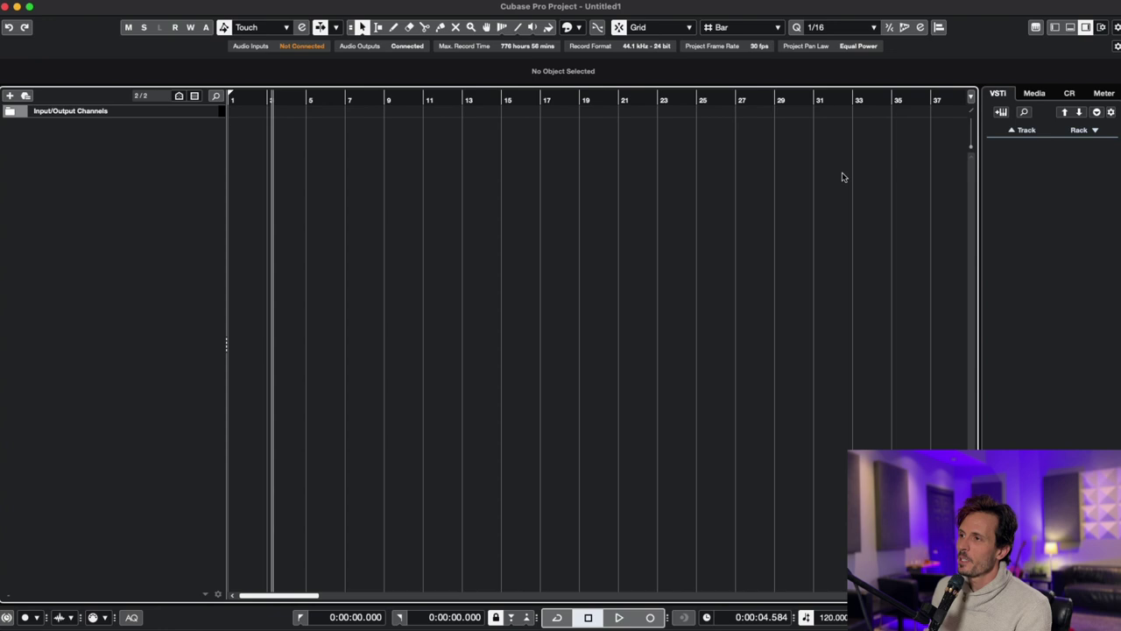
Step: Add Kontakt 7 from the Other folder to the VSTi rack as a rack instrument
click(1086, 28)
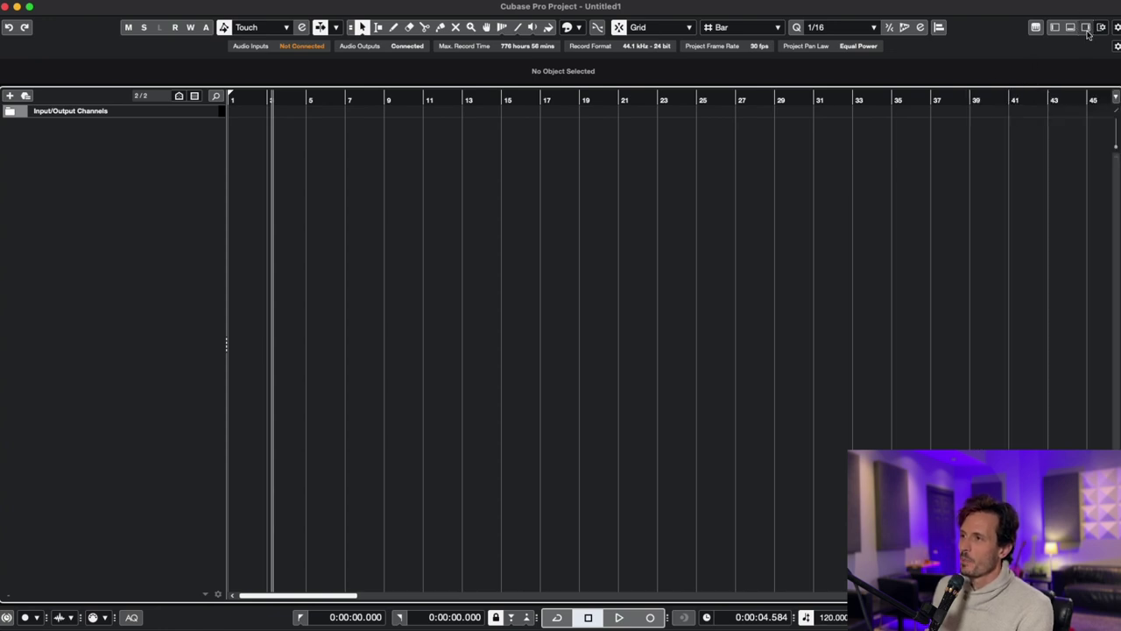
click(1087, 28)
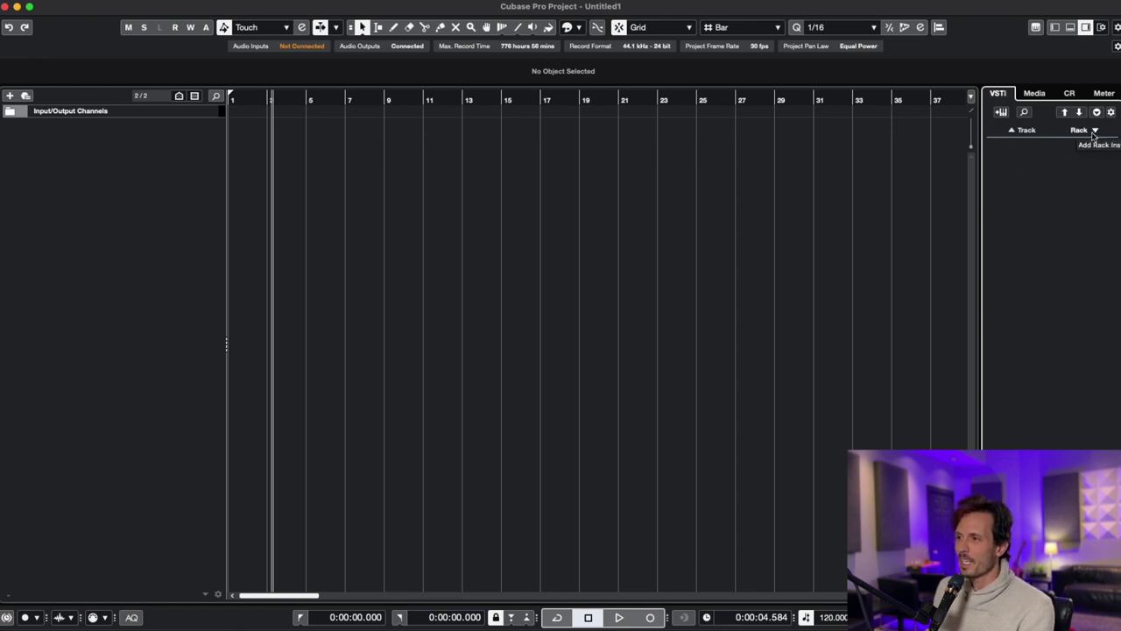
right_click(1016, 195)
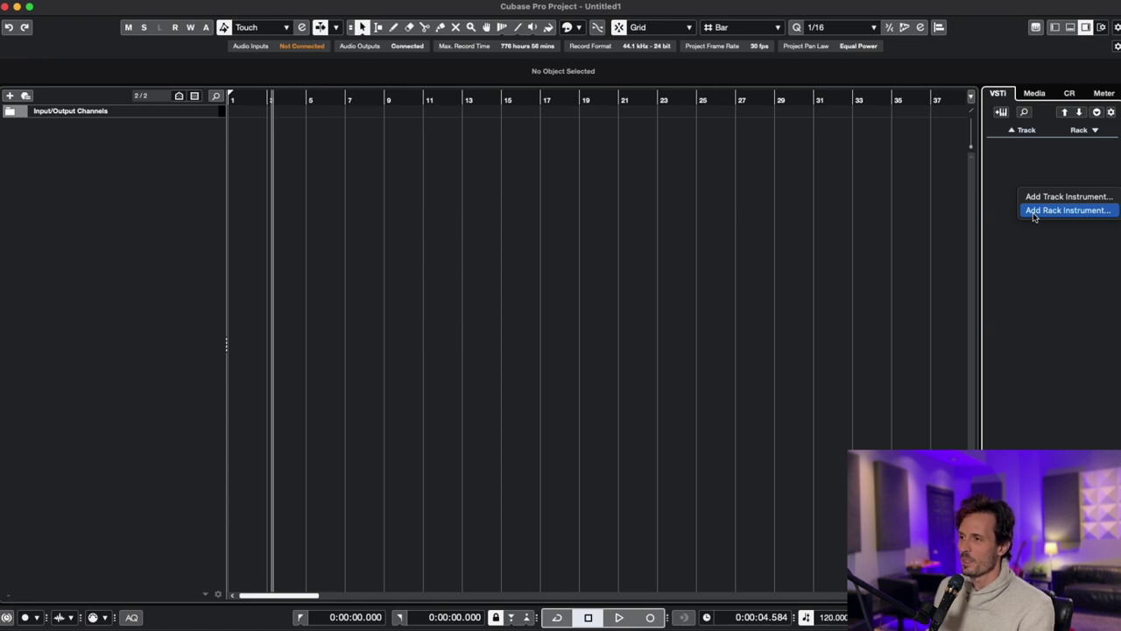
click(1033, 212)
click(987, 234)
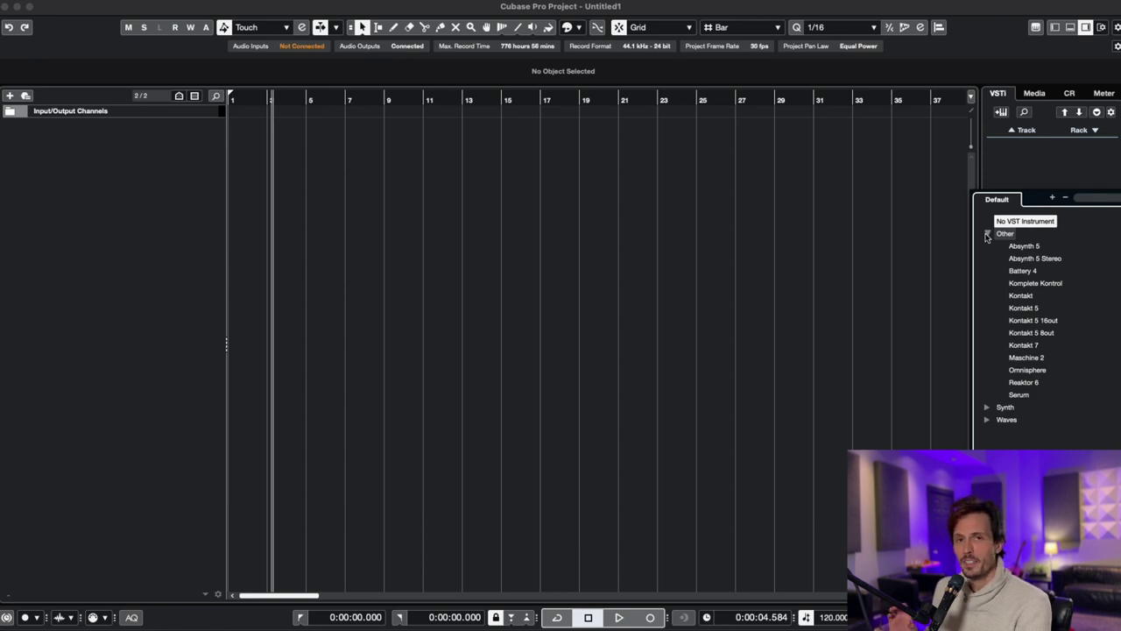
double_click(1023, 345)
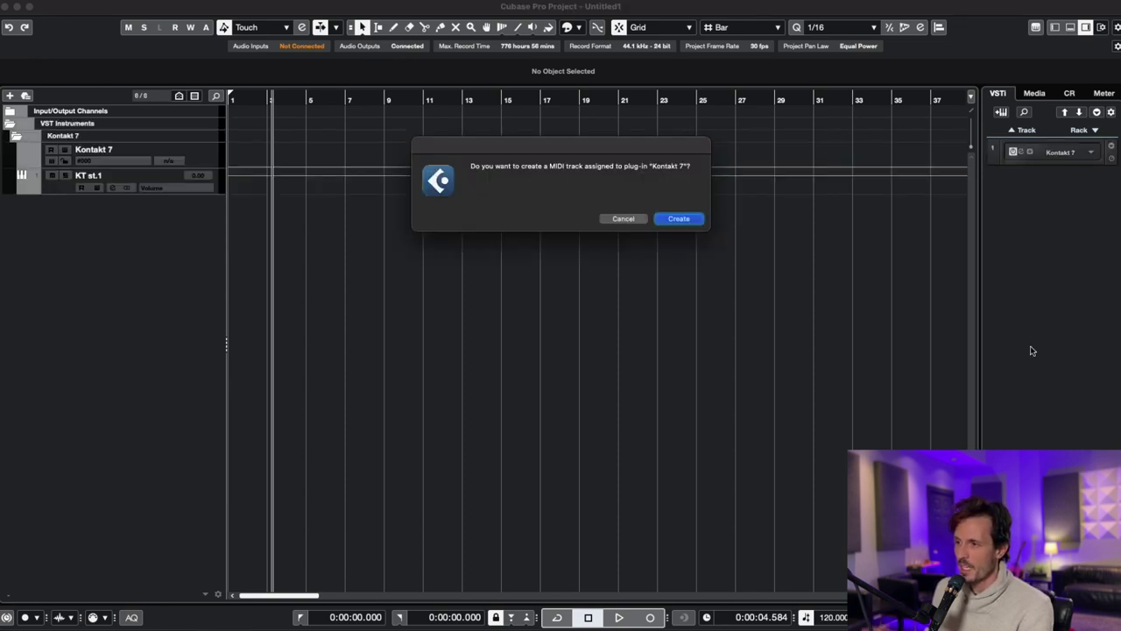
Step: Create the Kontakt 7 01 MIDI track and confirm Kontakt's Outputs view is showing
click(679, 219)
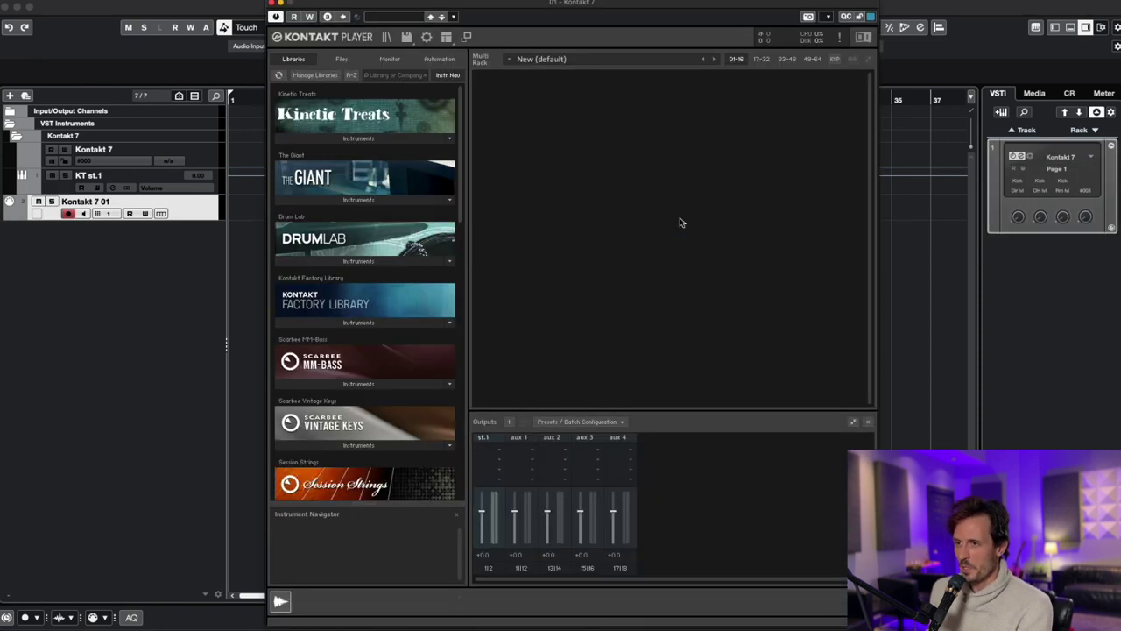
click(447, 39)
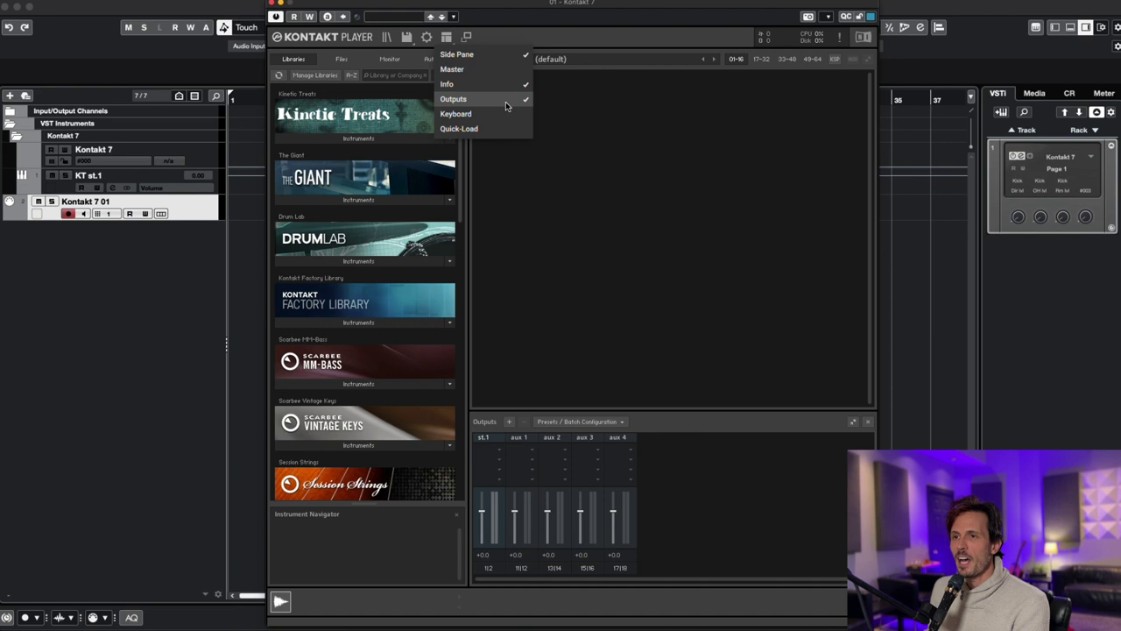
click(692, 145)
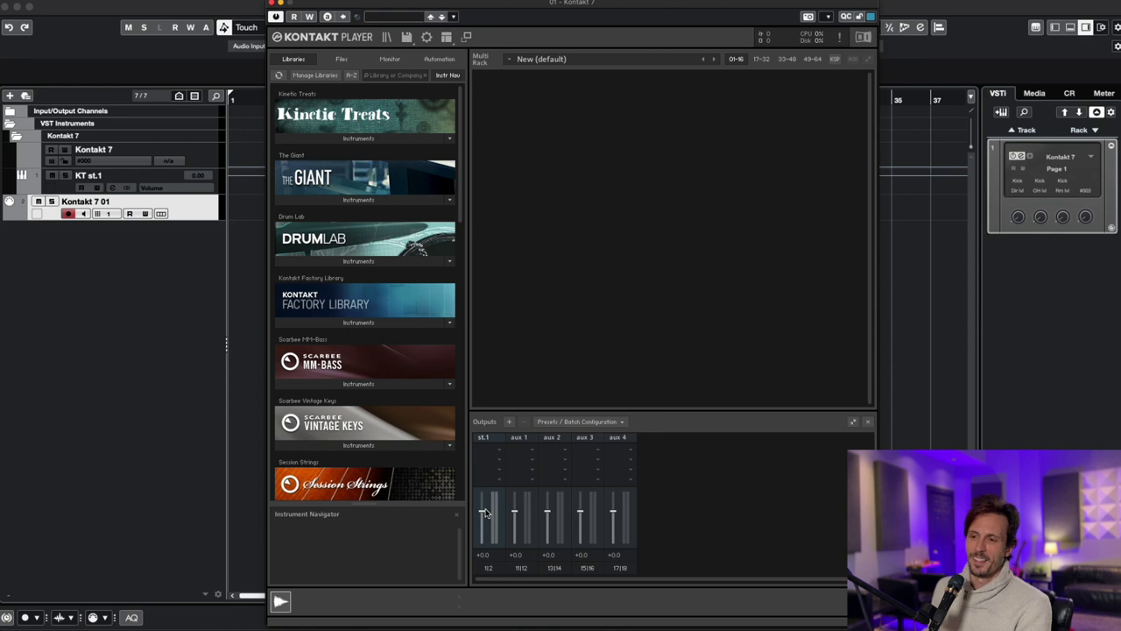
Step: Add nine stereo outputs starting at KT st.1 [1], deleting existing channels and saving as default
click(512, 424)
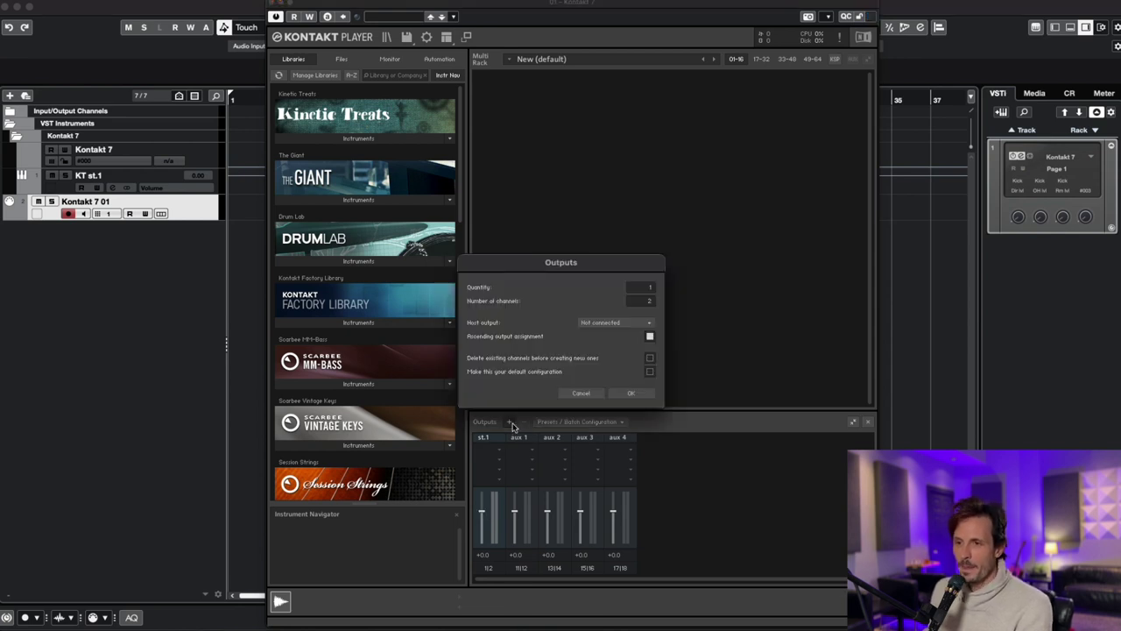
click(648, 289)
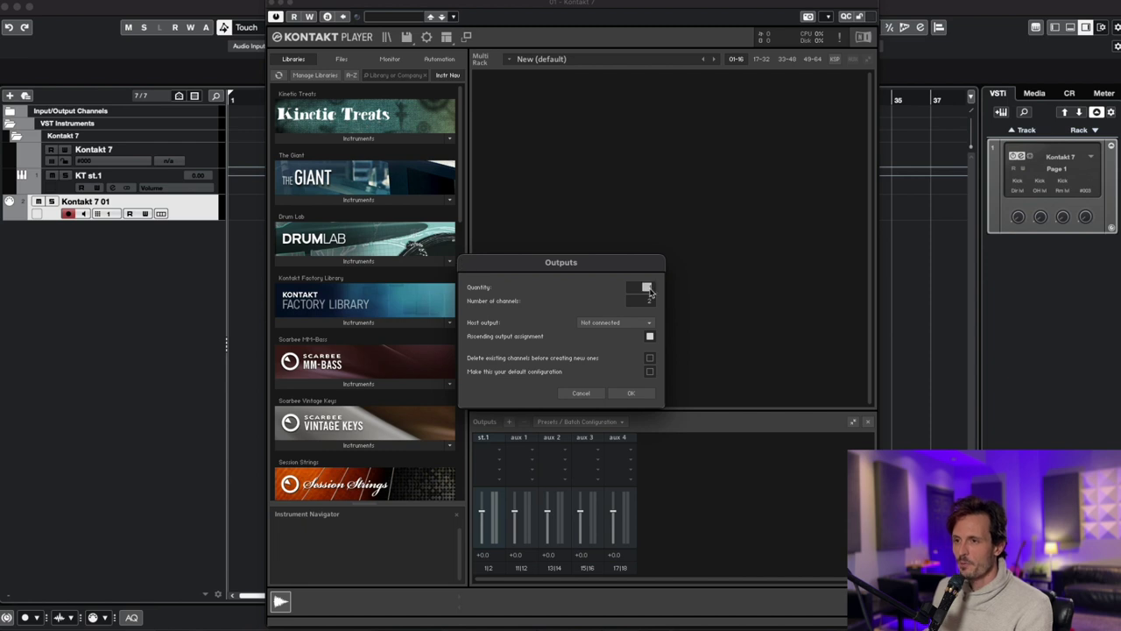
text(4)
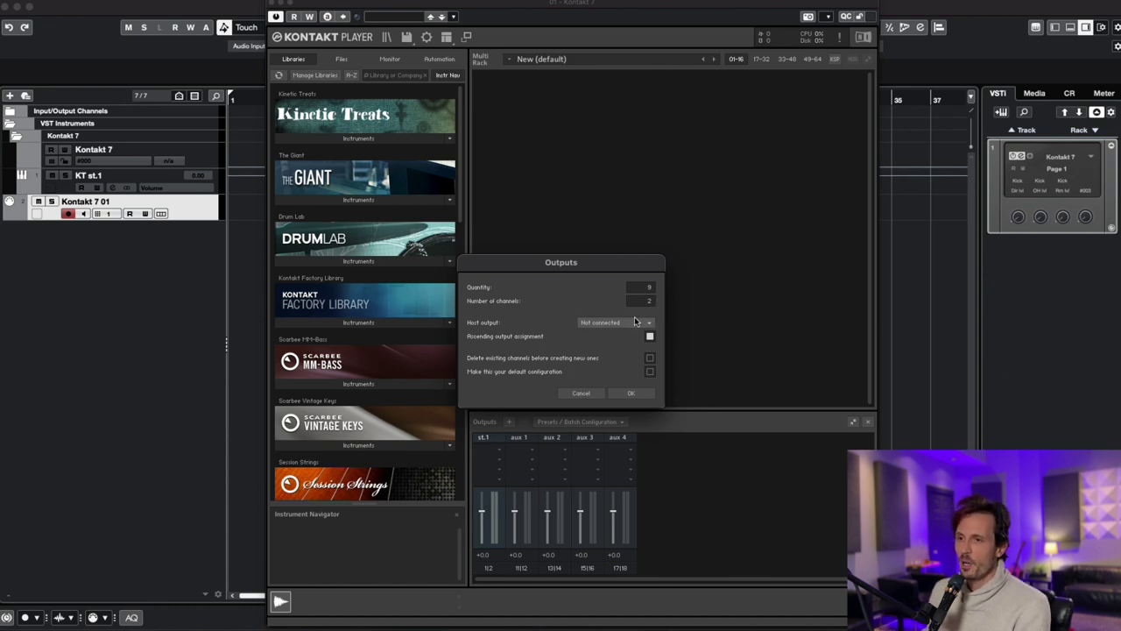
click(637, 323)
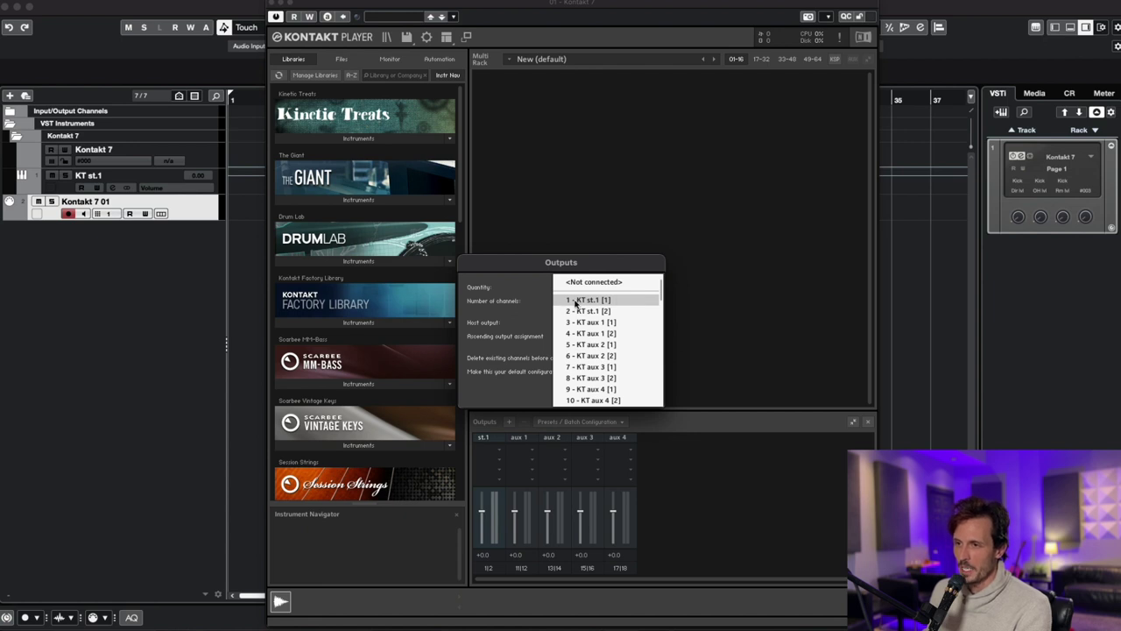
click(621, 303)
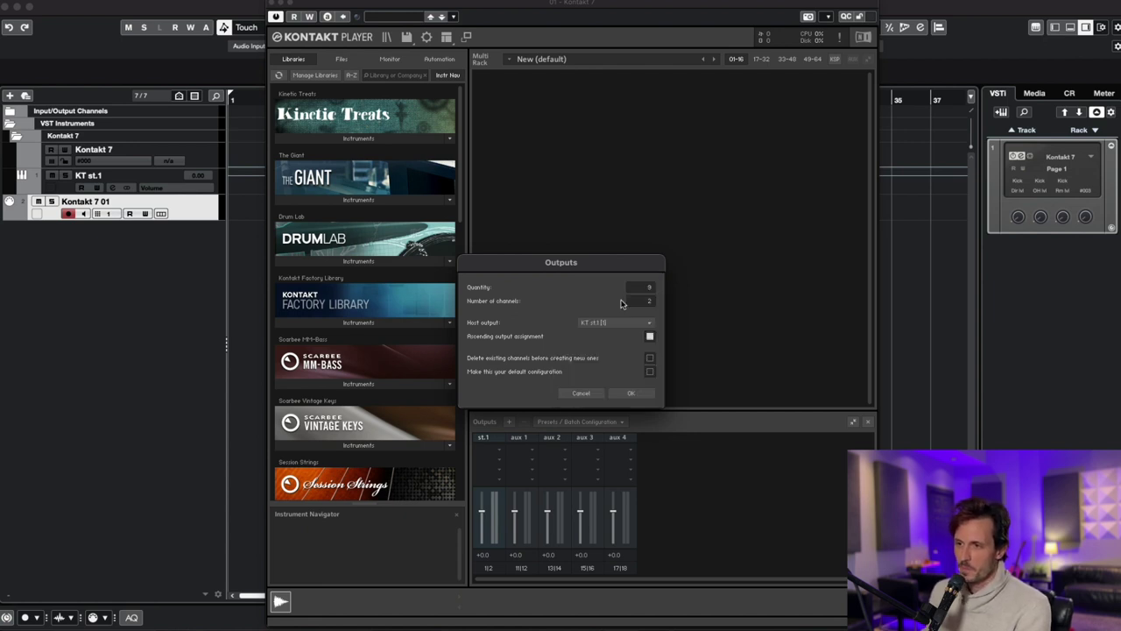
click(650, 359)
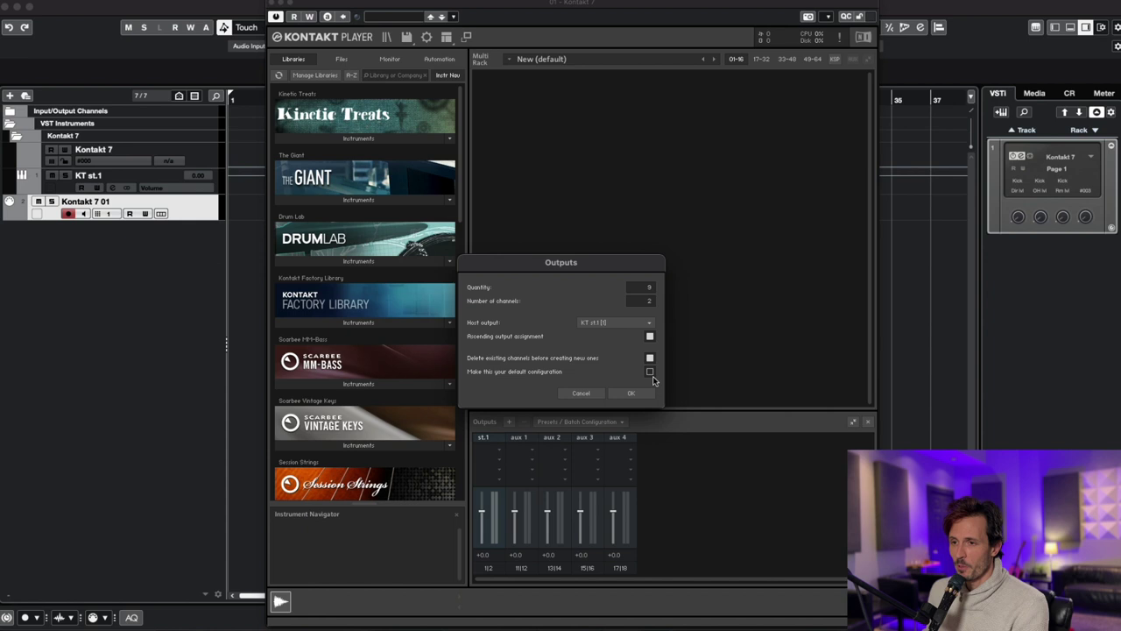
click(651, 374)
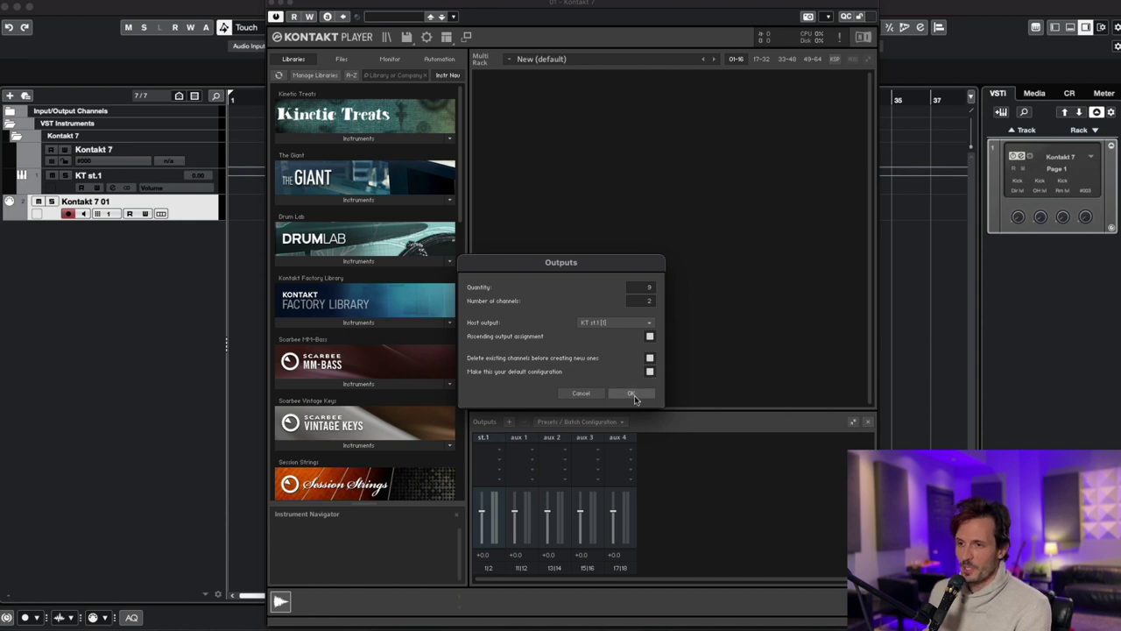
click(634, 395)
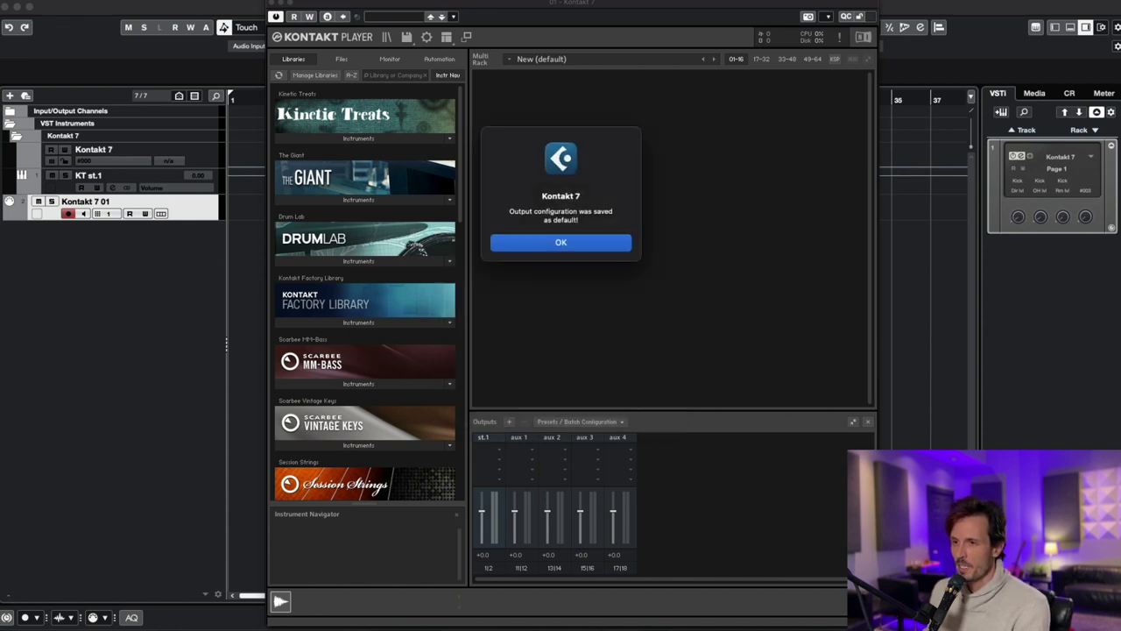
click(578, 245)
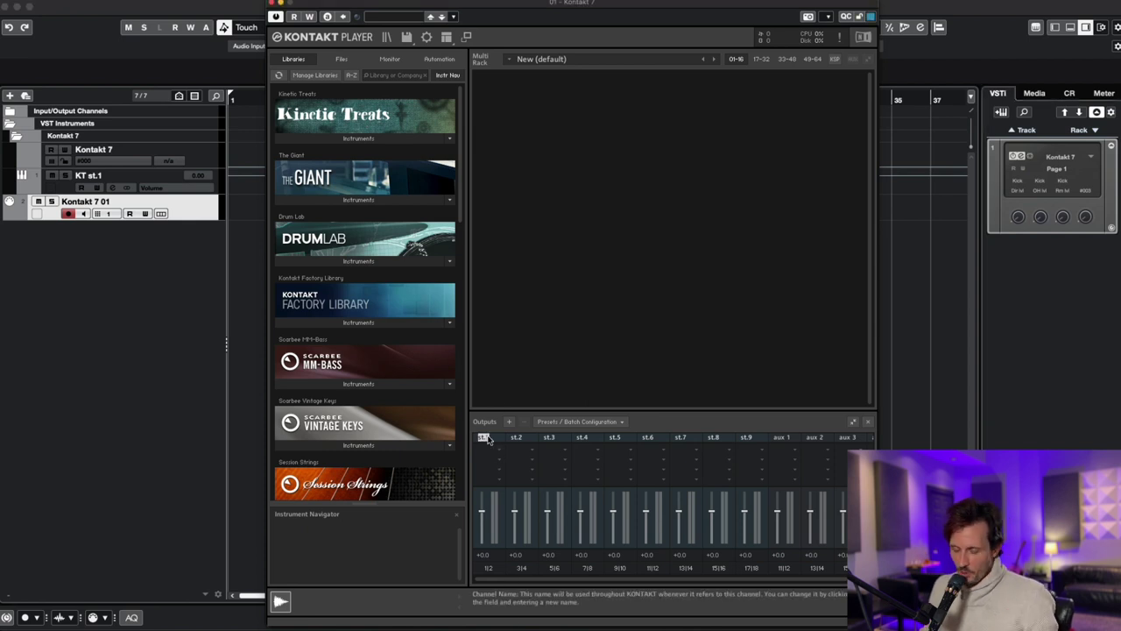
Step: Name the first five outputs Kick, Snare, Rack, Floor and Hats
text(Kick)
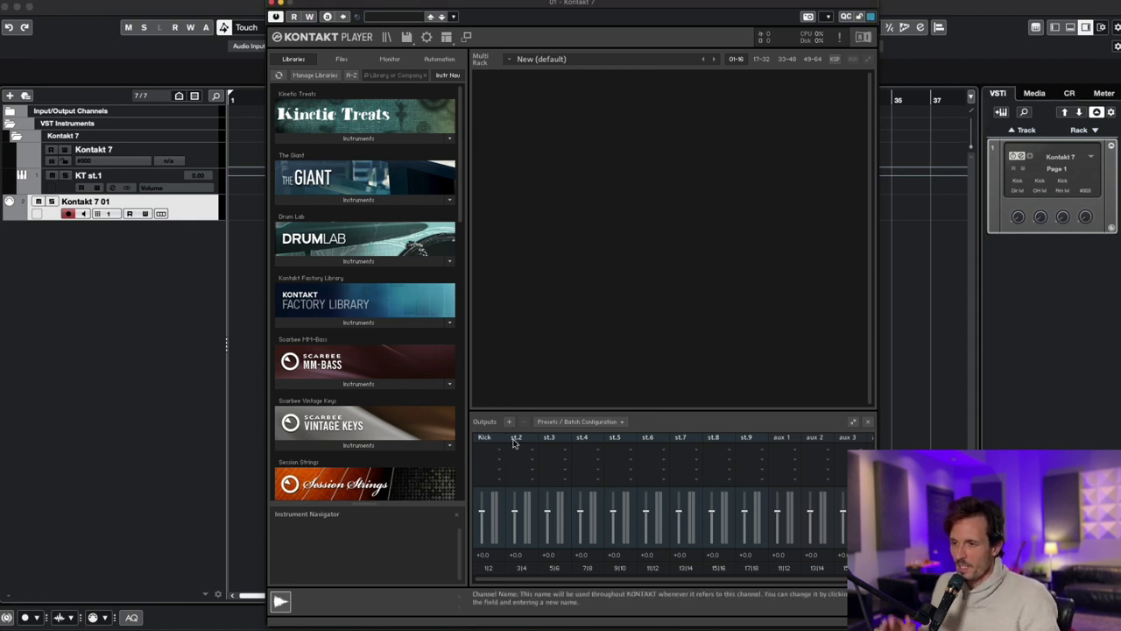
click(516, 438)
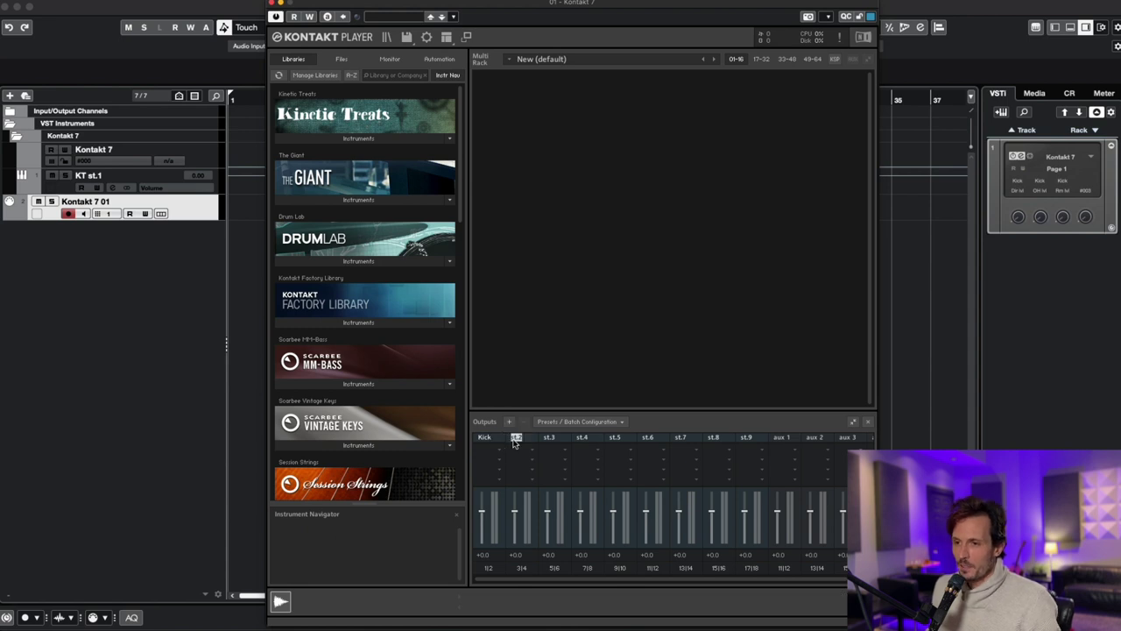
text(Snare)
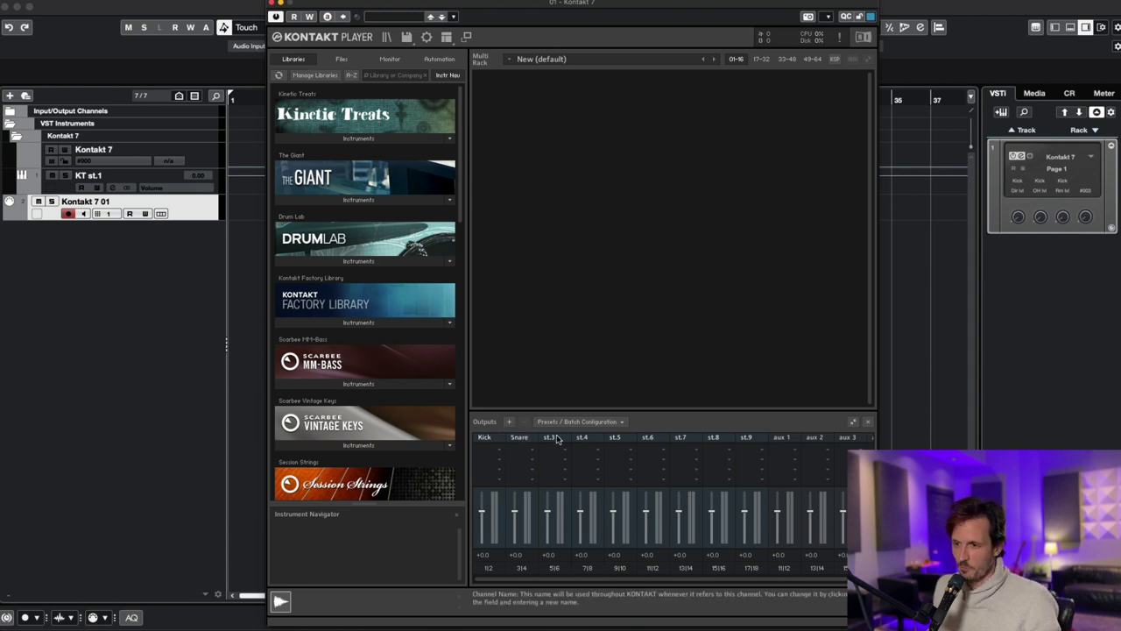
click(552, 438)
text(Rac)
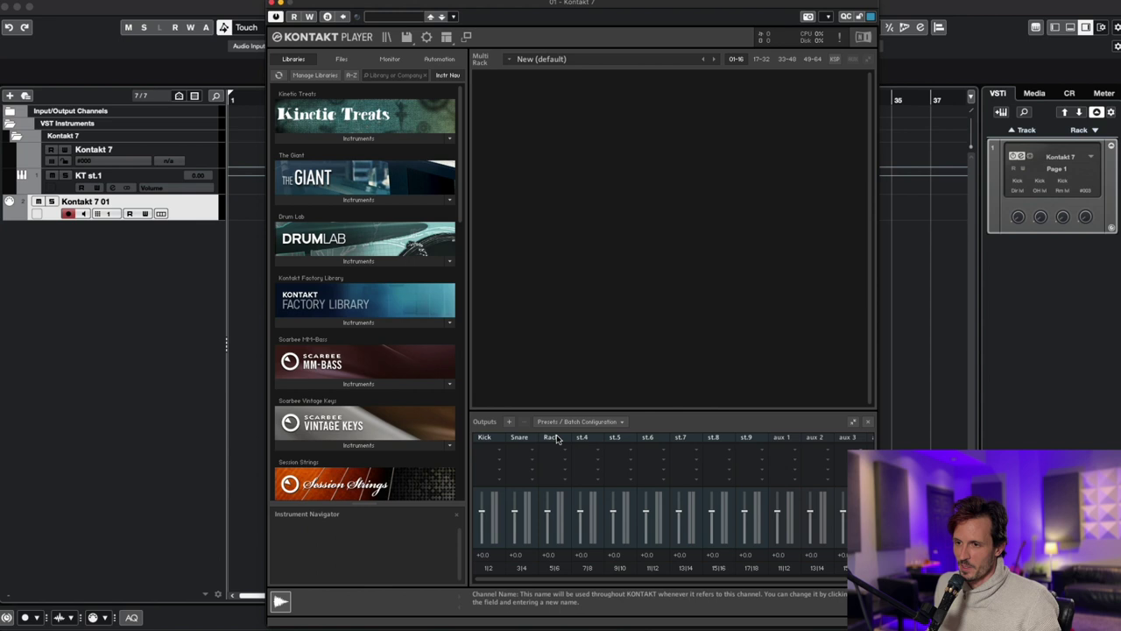
text(k)
click(584, 438)
text(Floor)
click(615, 438)
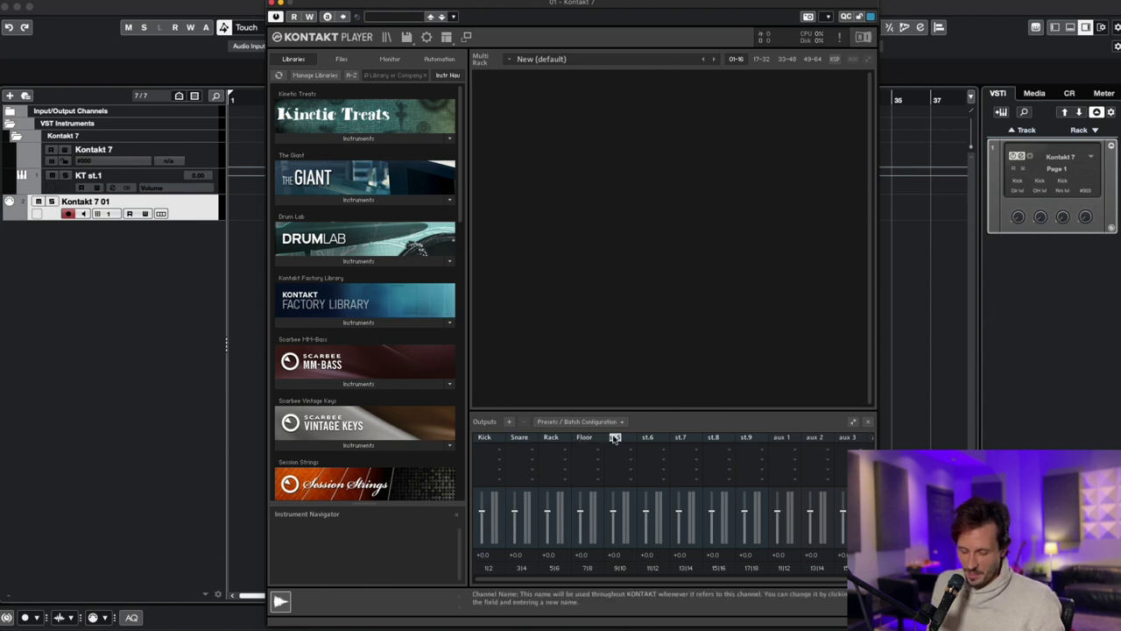
text(Hats)
Step: Name the remaining outputs Ride, China, Oh and Room
click(648, 438)
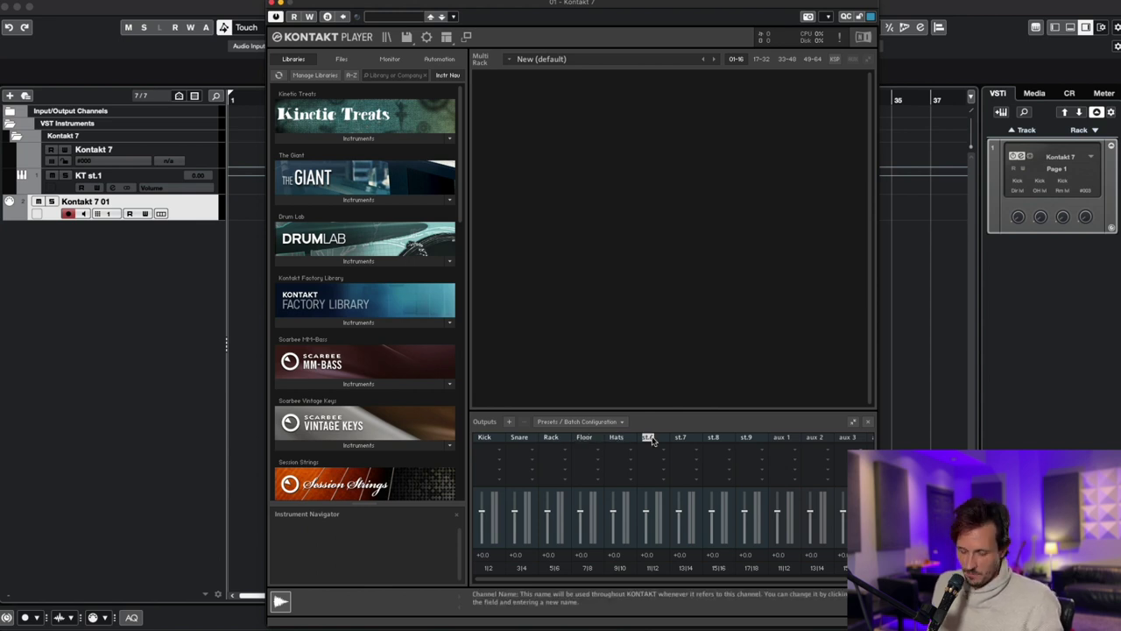
text(Ride)
click(680, 438)
text(China)
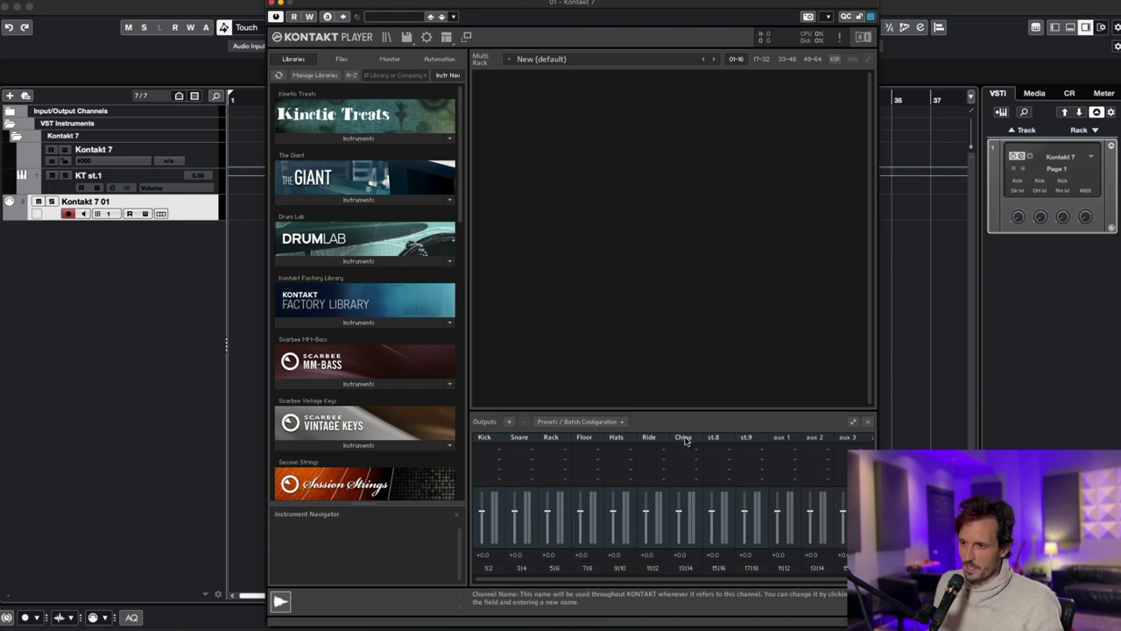
click(714, 438)
text(Oh)
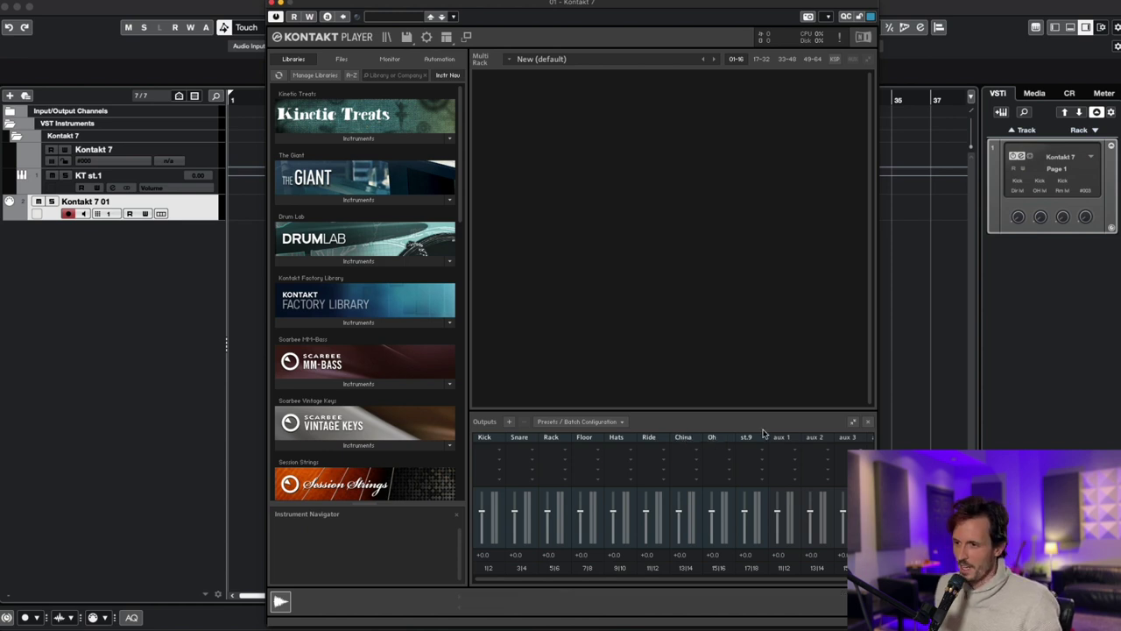
click(746, 438)
text(R)
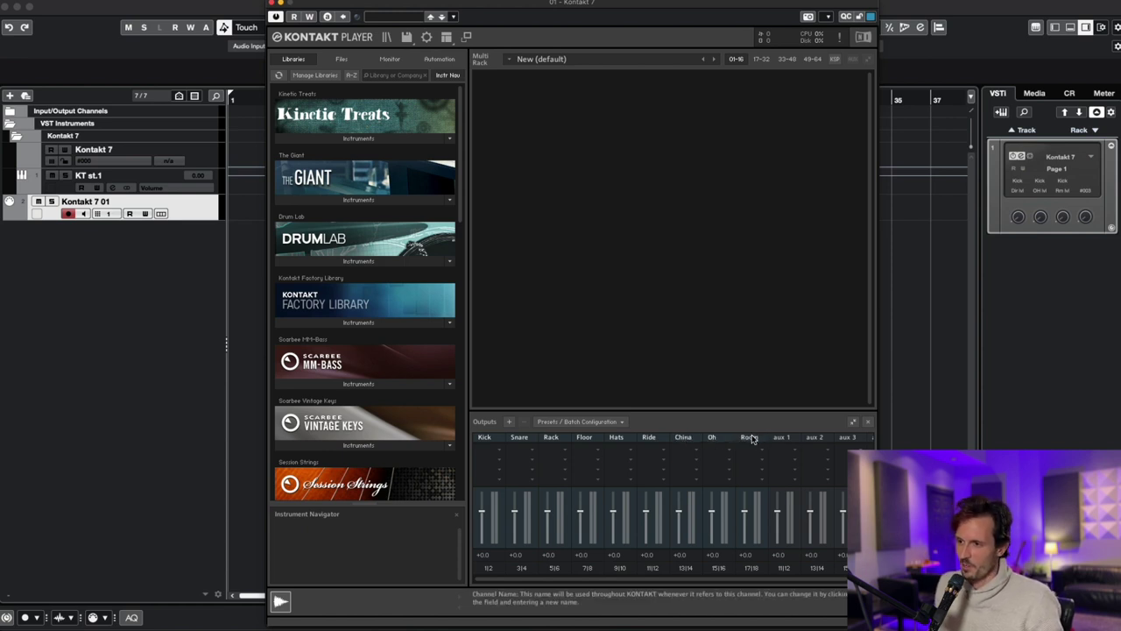
text(oom)
key(Return)
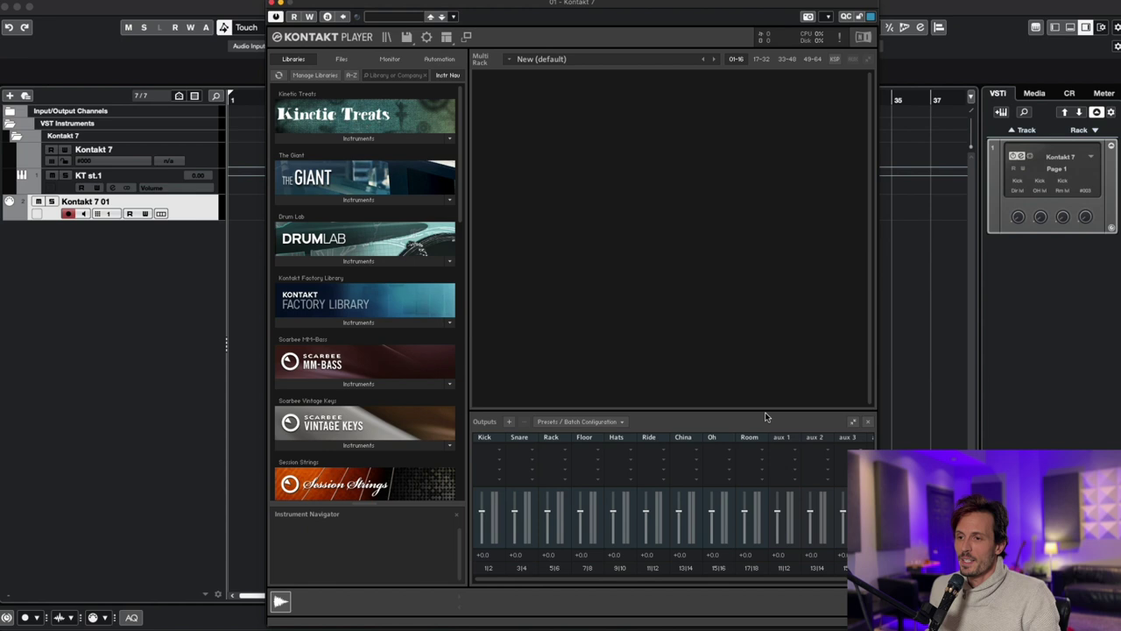
Step: Save the current output section as the default for All formats via Presets / Batch Configuration
click(561, 425)
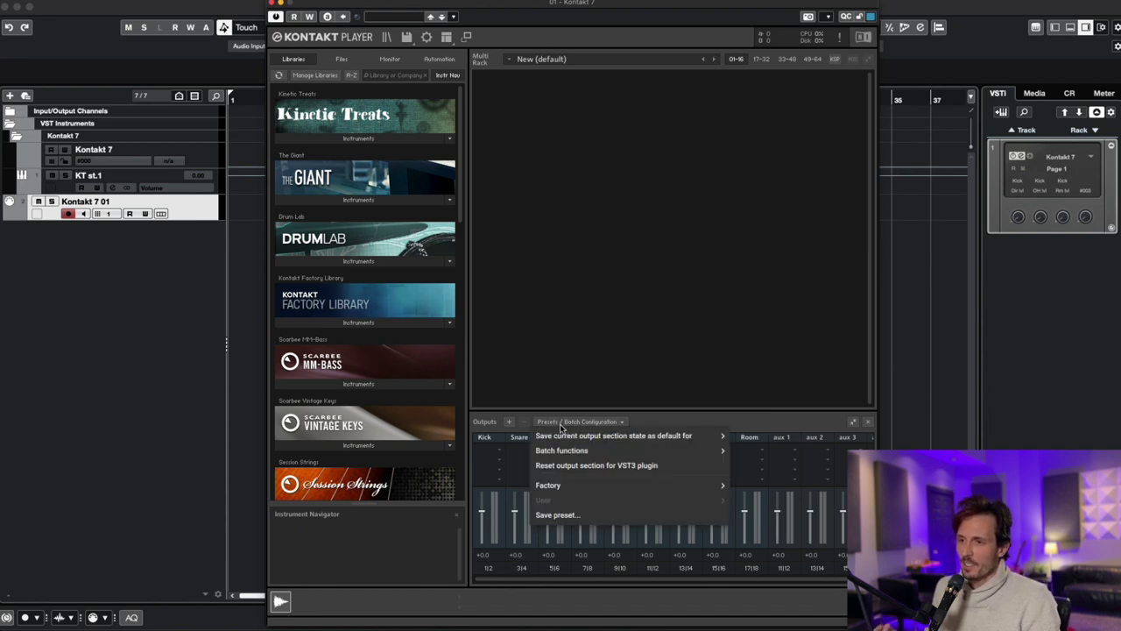
mouse_move(648, 436)
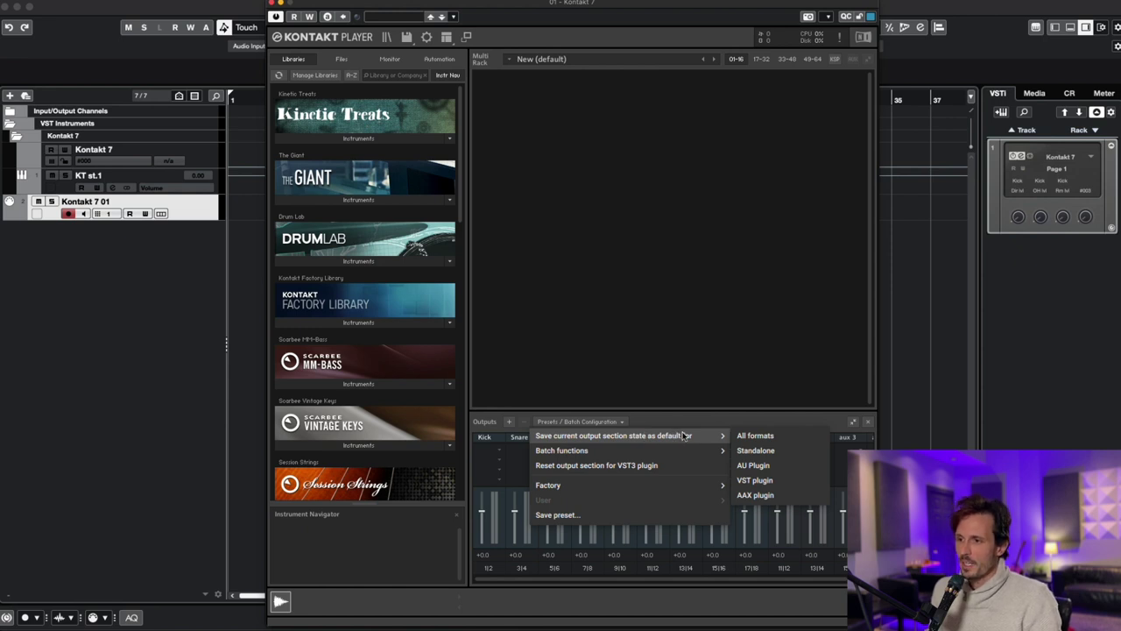
click(791, 439)
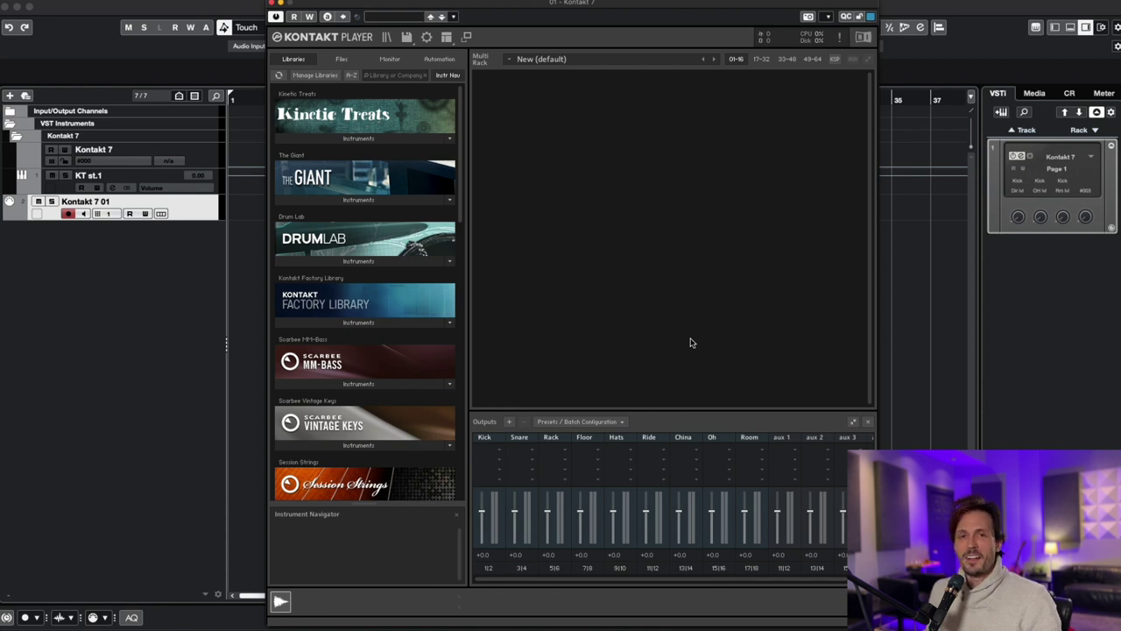
Step: Set the rack slot to No VST Instrument and remove the Kontakt 7 01 track
click(1065, 160)
click(1009, 195)
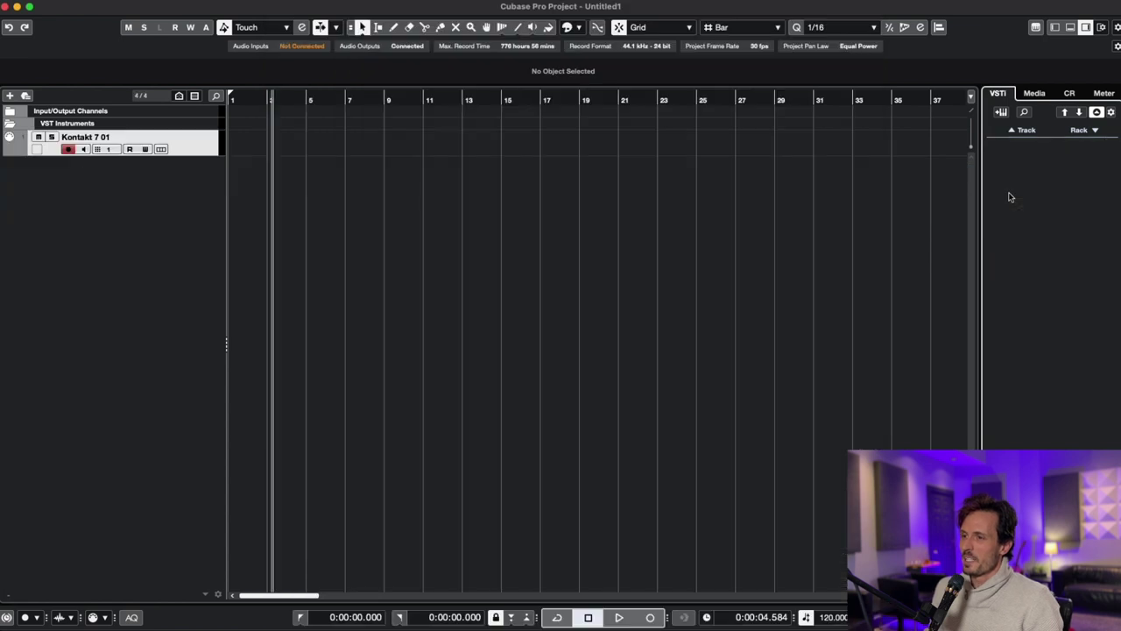
right_click(184, 141)
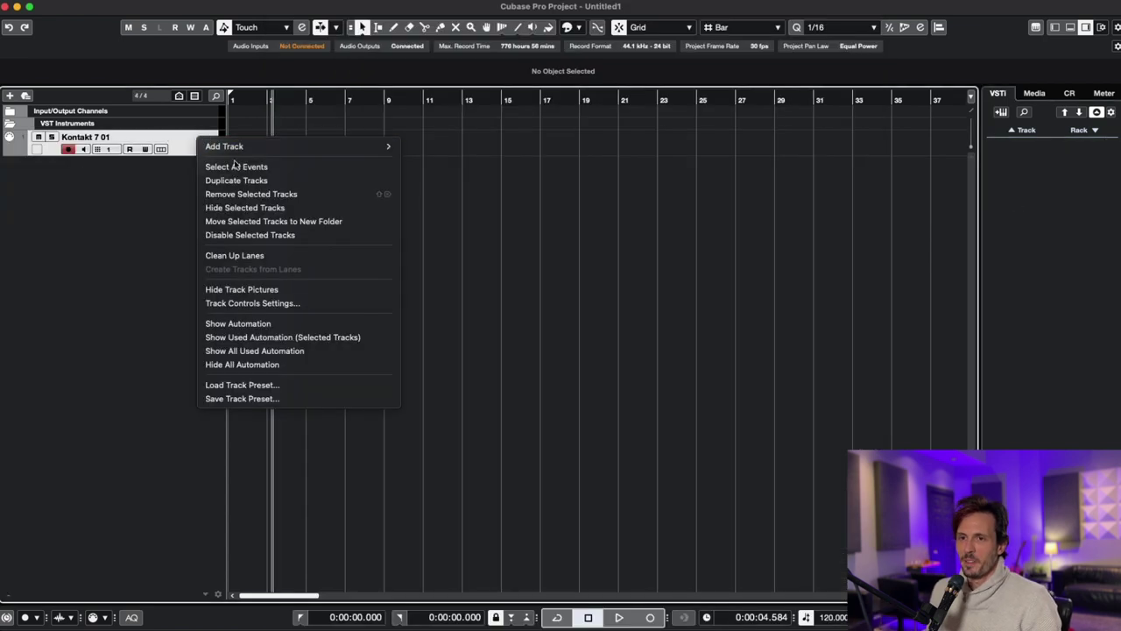
click(290, 195)
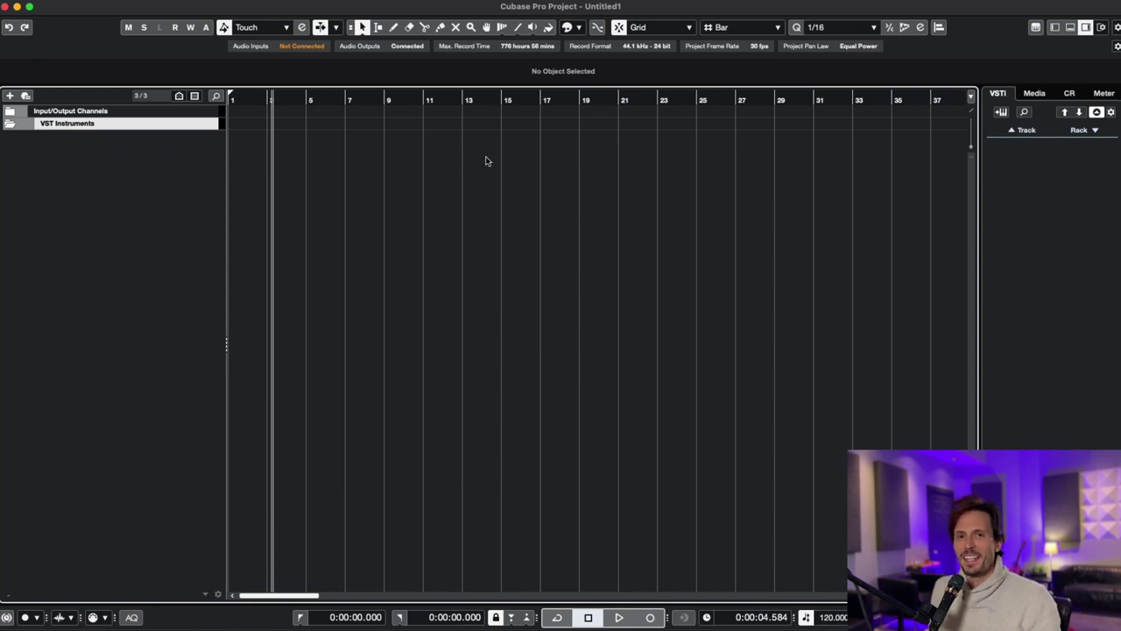
Step: Load a fresh Kontakt 7 from the Other folder as a rack instrument
right_click(999, 159)
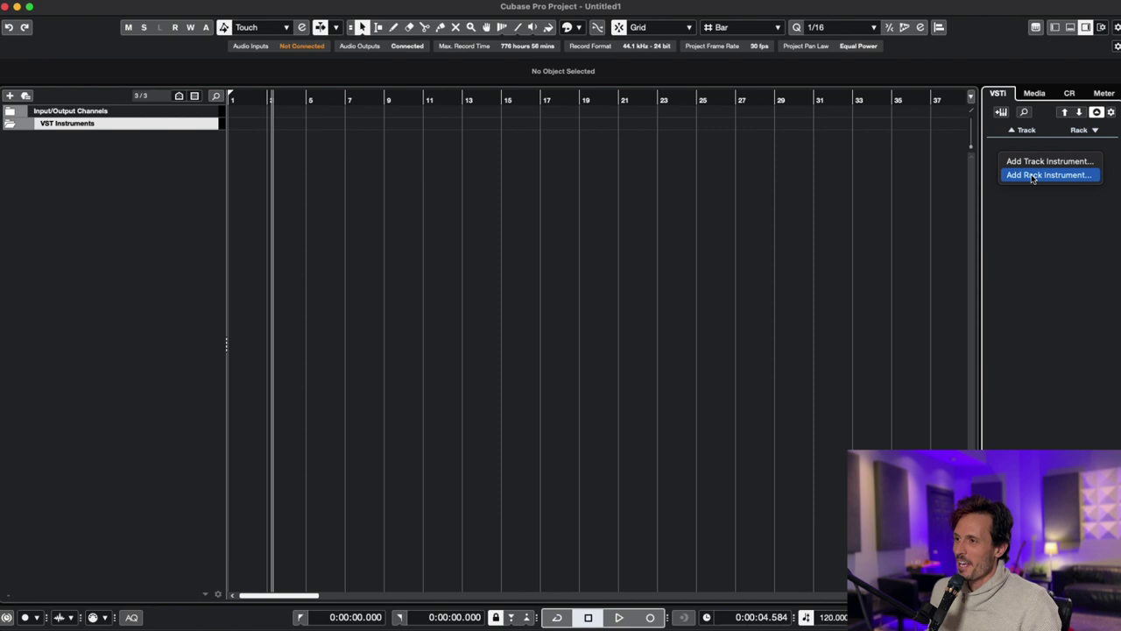
click(1033, 177)
click(988, 199)
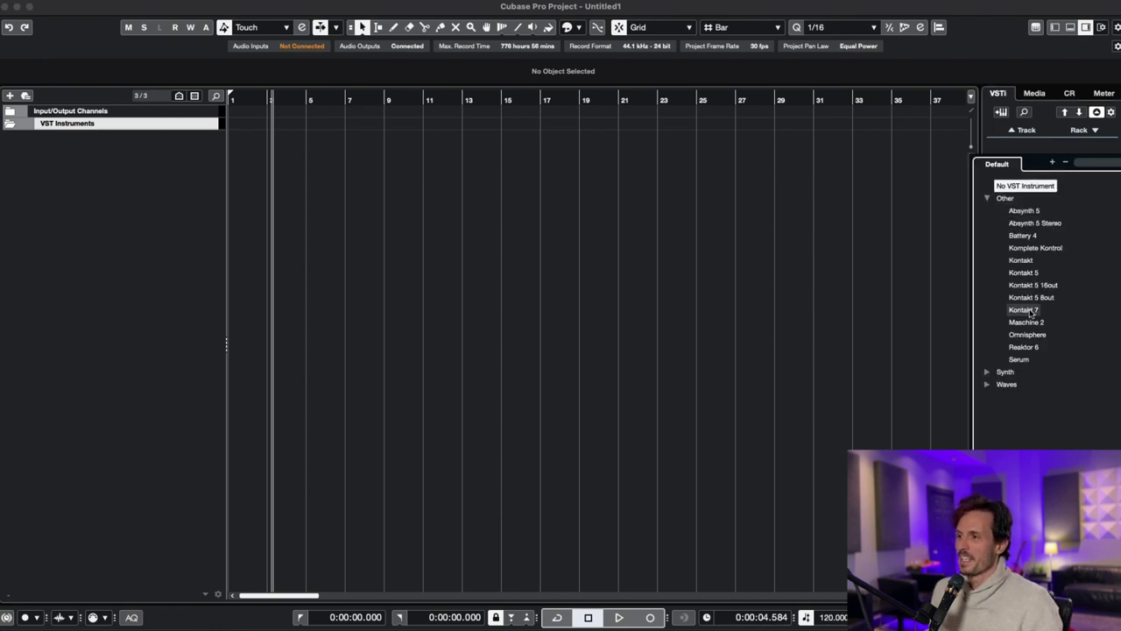
click(1023, 310)
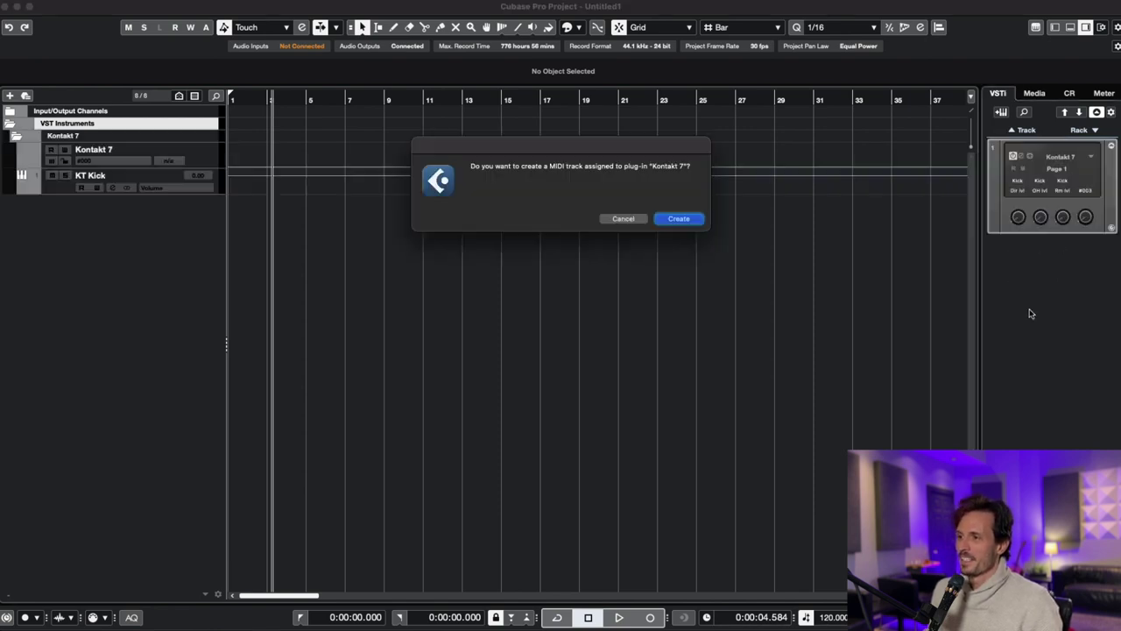
Step: Create Kontakt's MIDI track and activate the KT Snare, KT Rack and KT Floor outputs
click(679, 219)
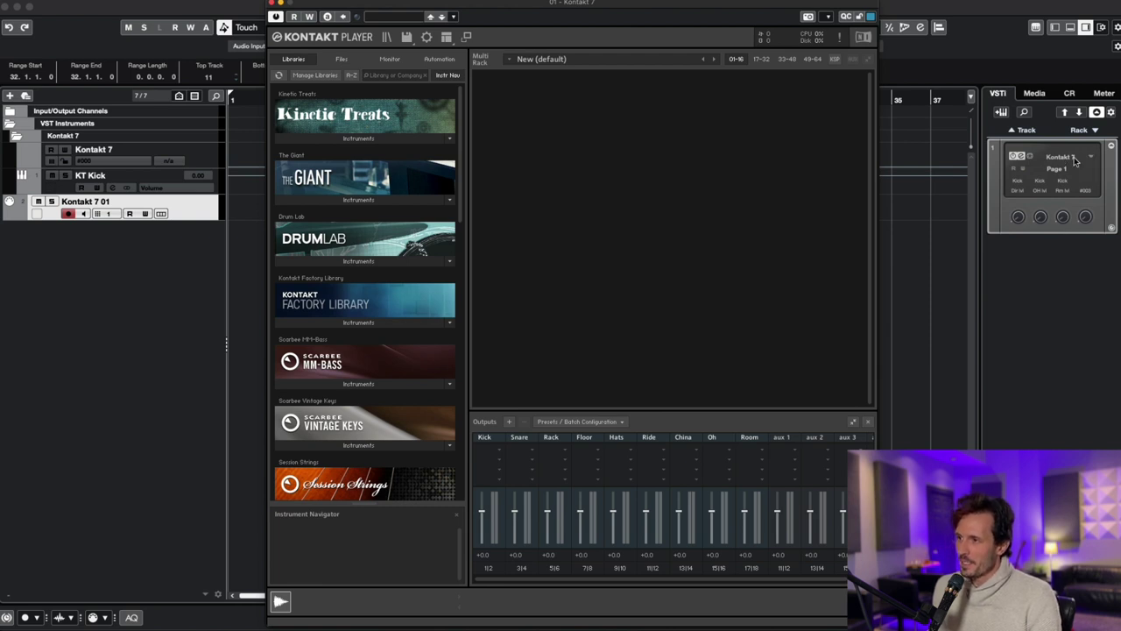
click(1091, 157)
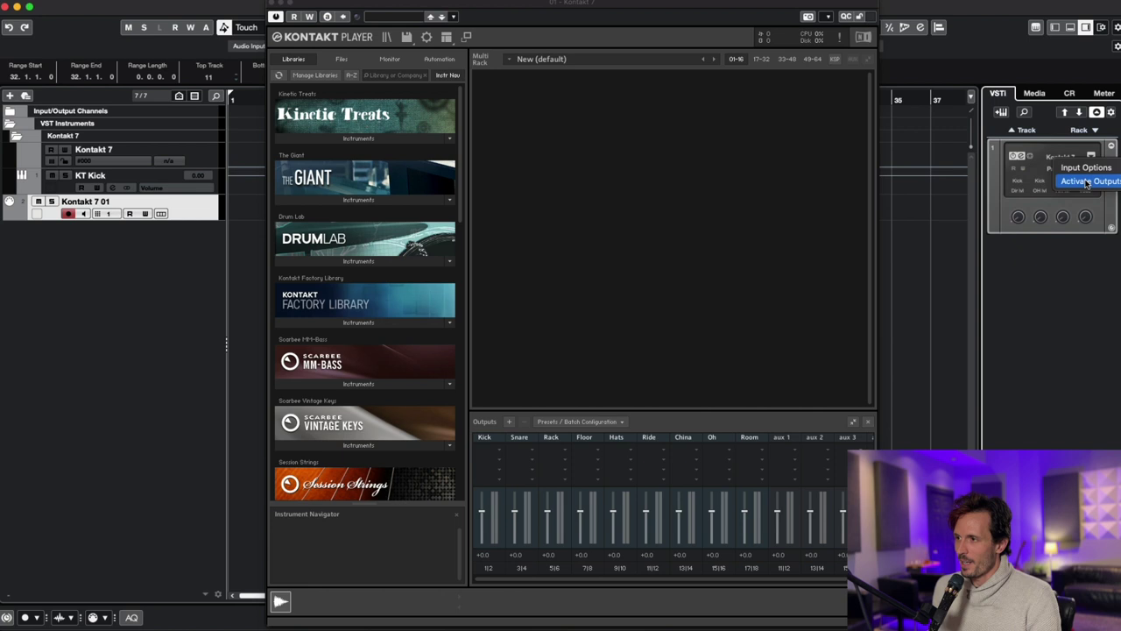
mouse_move(1086, 183)
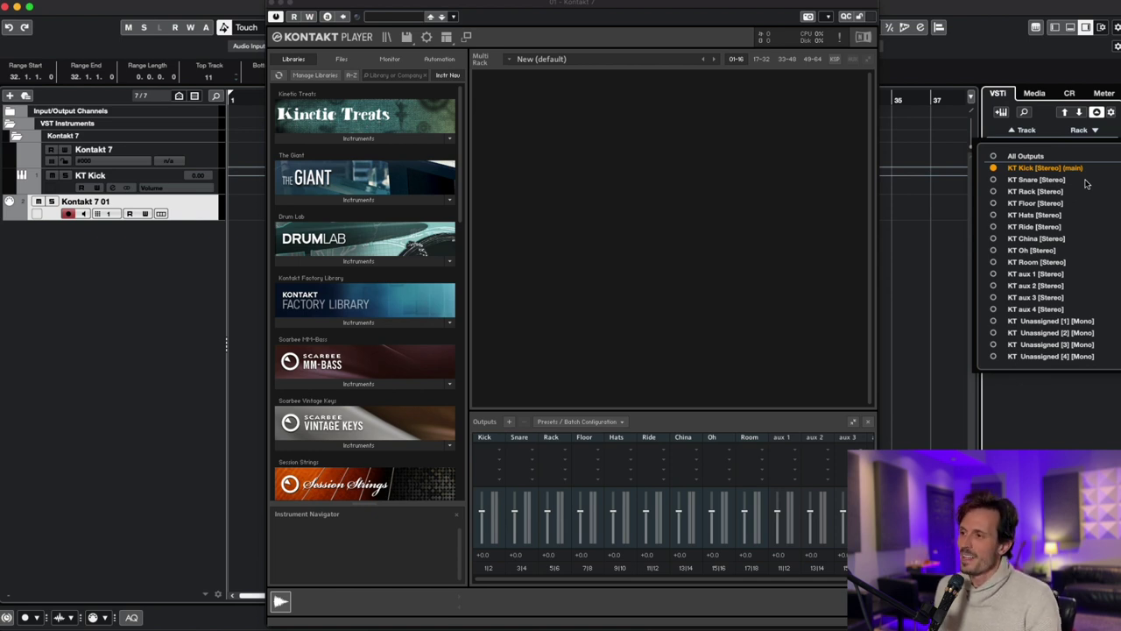
click(994, 180)
click(994, 191)
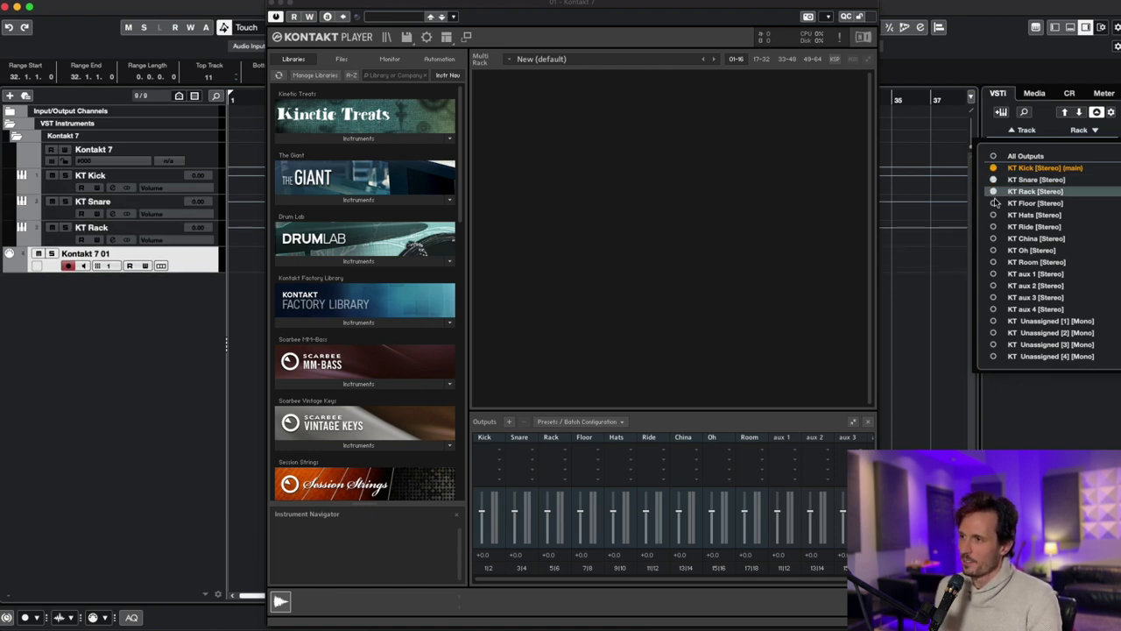
click(995, 203)
Step: Activate the KT Hats, KT Ride, KT China, KT Oh and KT Room outputs
click(995, 215)
click(994, 227)
click(994, 238)
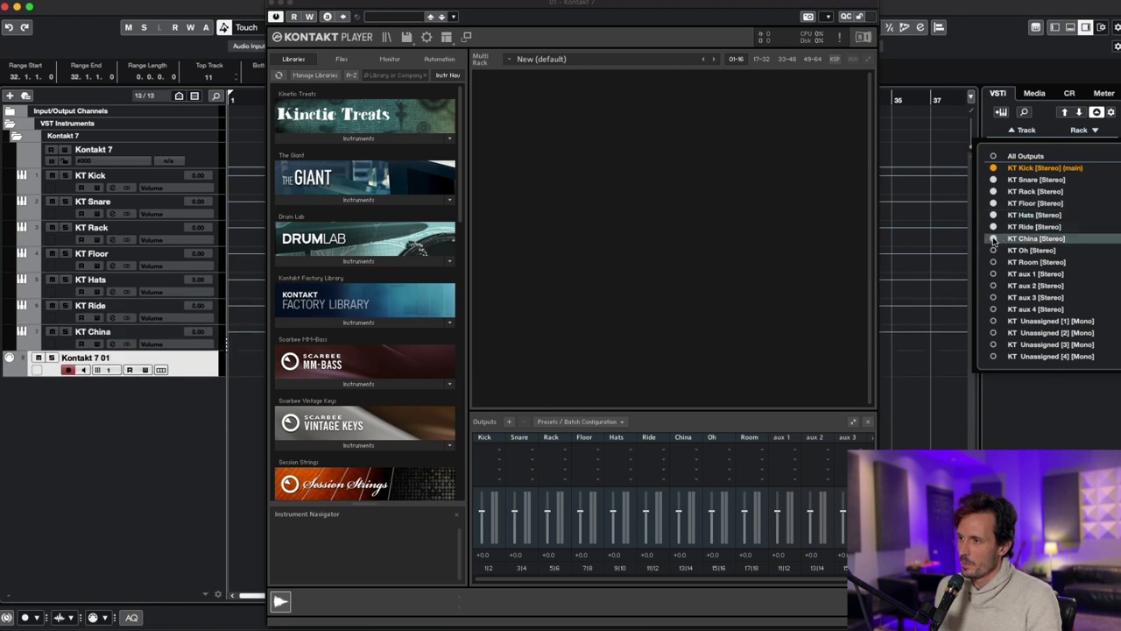
click(995, 251)
click(994, 262)
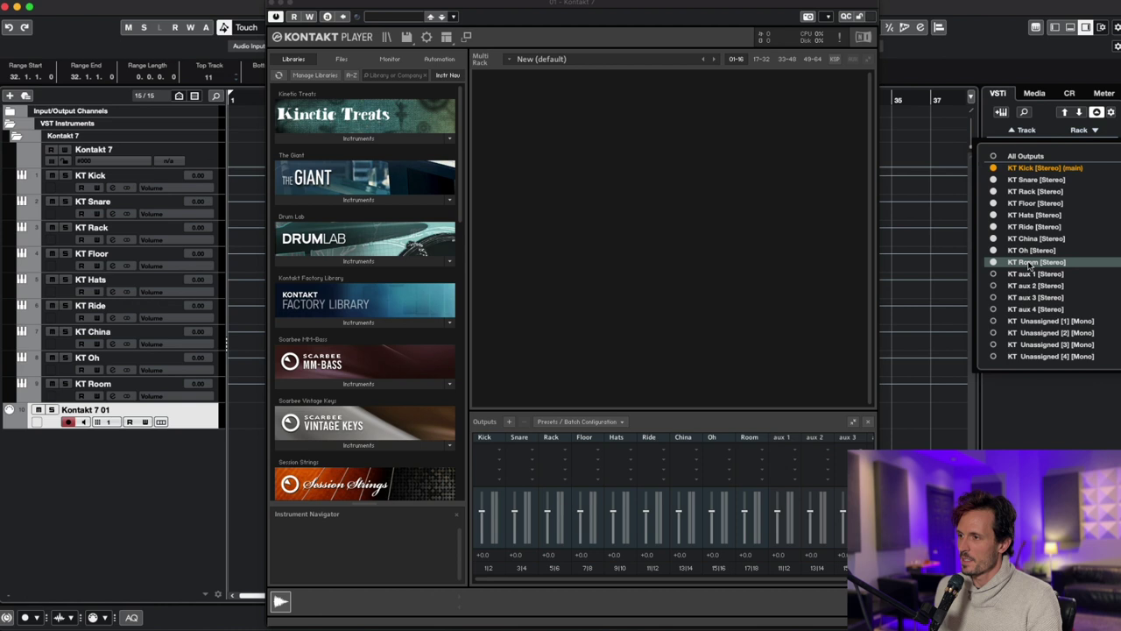
click(1046, 427)
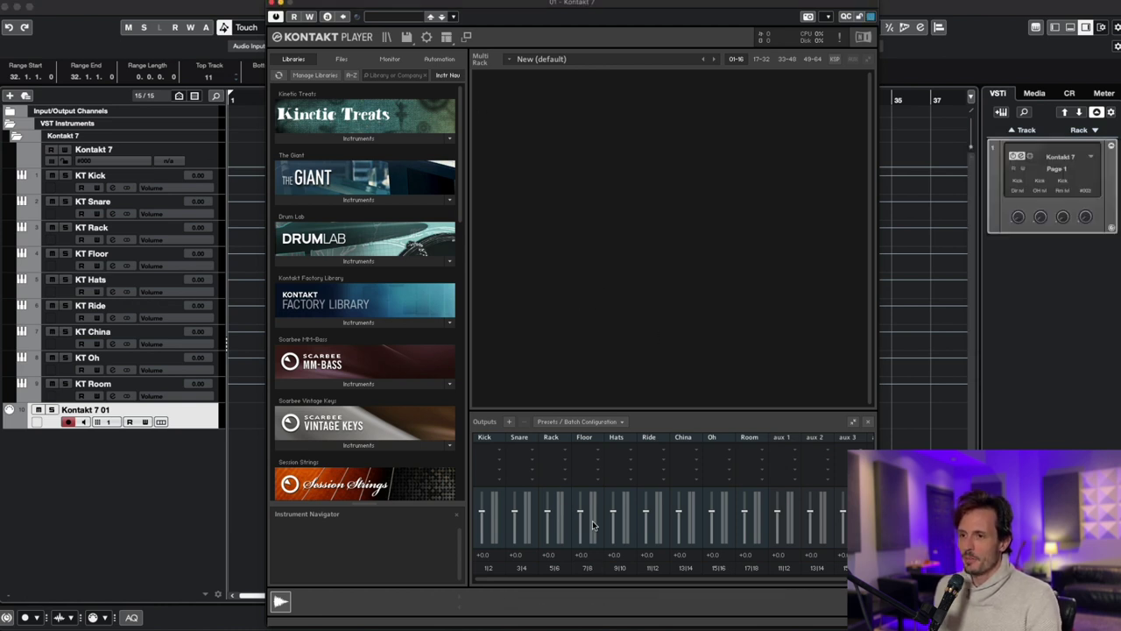
Step: Hide Kontakt's Outputs panel and load Drum Daddy's Producer Kit - Default.nki instrument
click(466, 37)
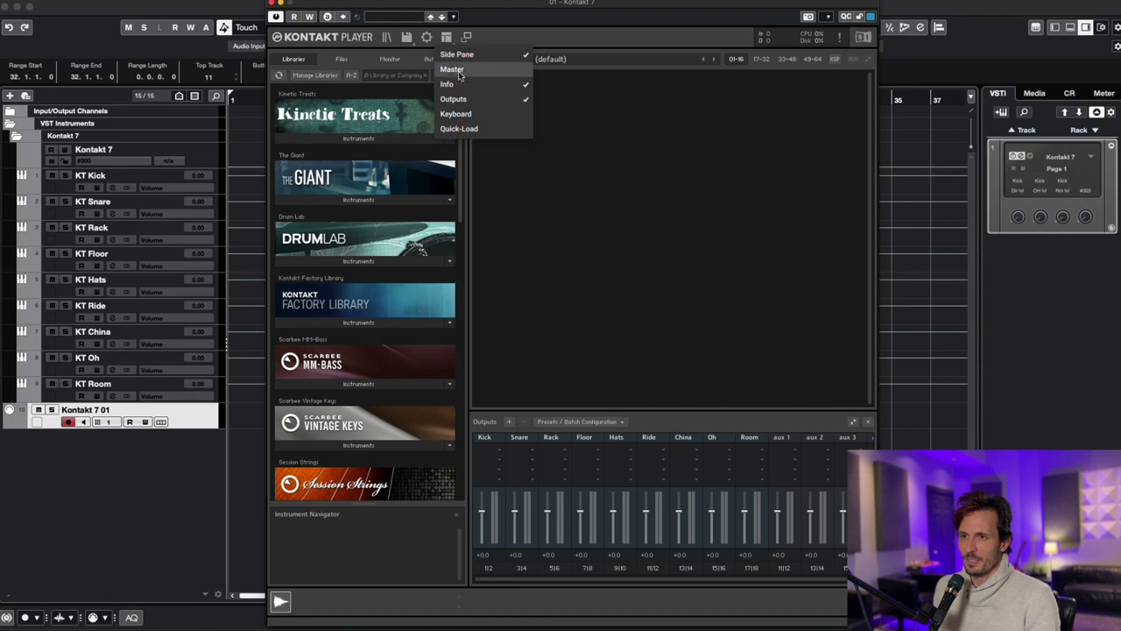
click(463, 101)
scroll(377, 320, down, 10)
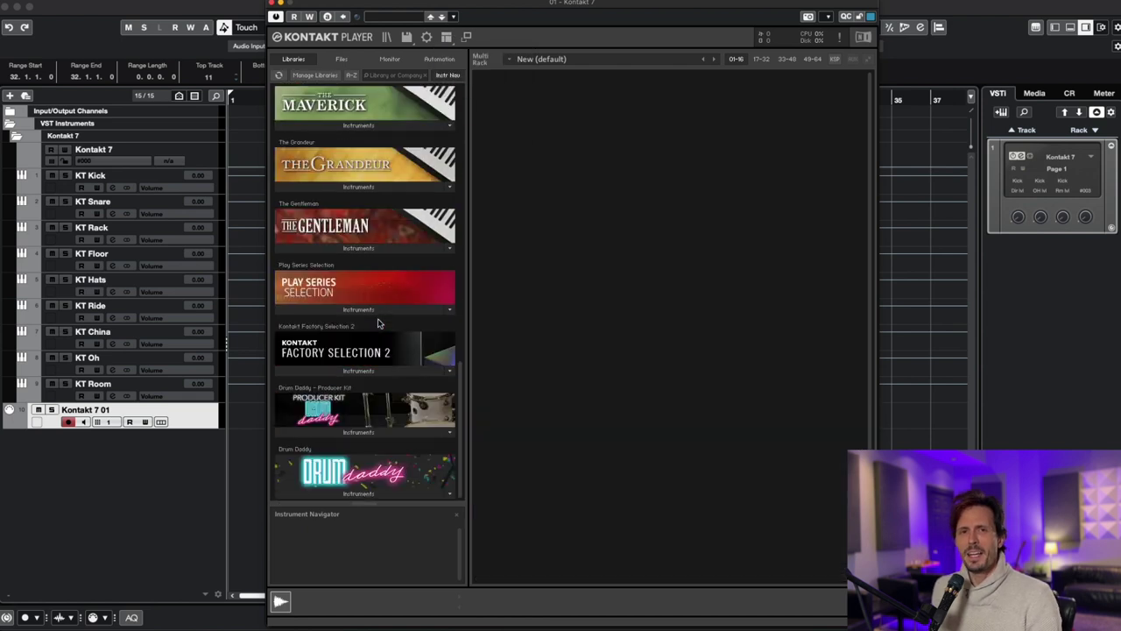
click(359, 431)
click(355, 459)
double_click(355, 461)
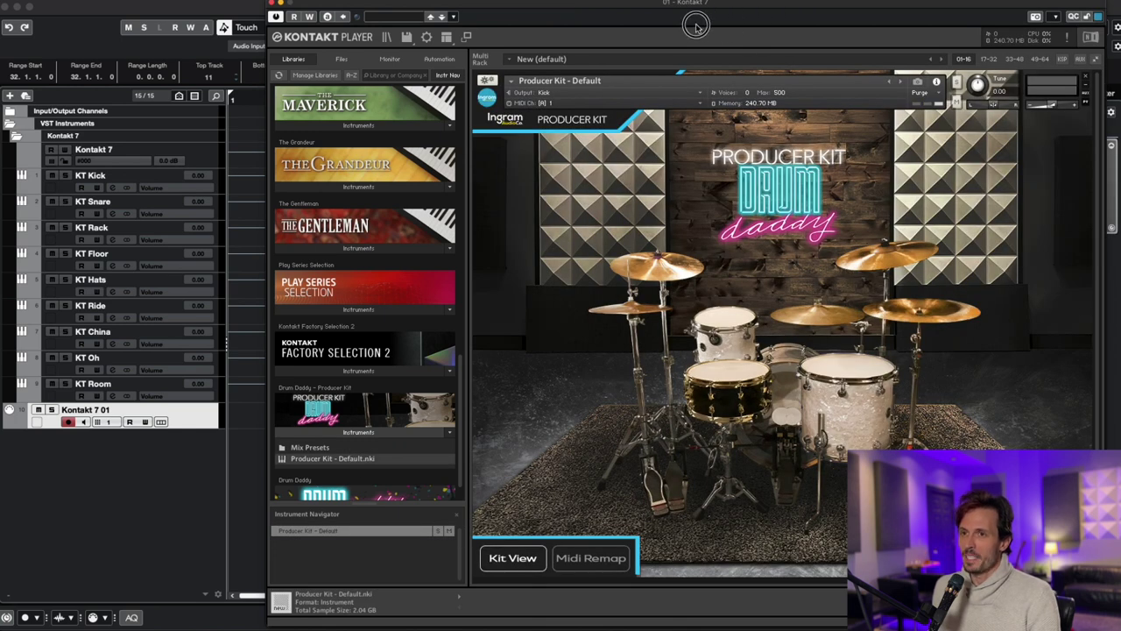
drag(724, 6, 676, 5)
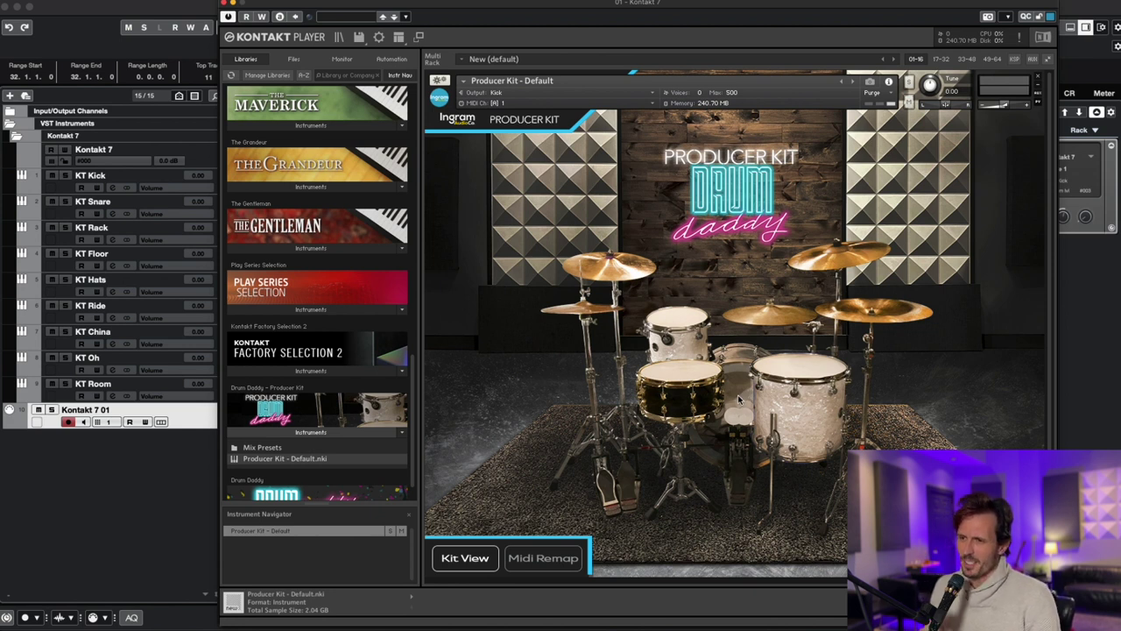
Step: Route the kick's Direct, OH and Room mic channels to the Kick, Oh and Room outputs
click(737, 368)
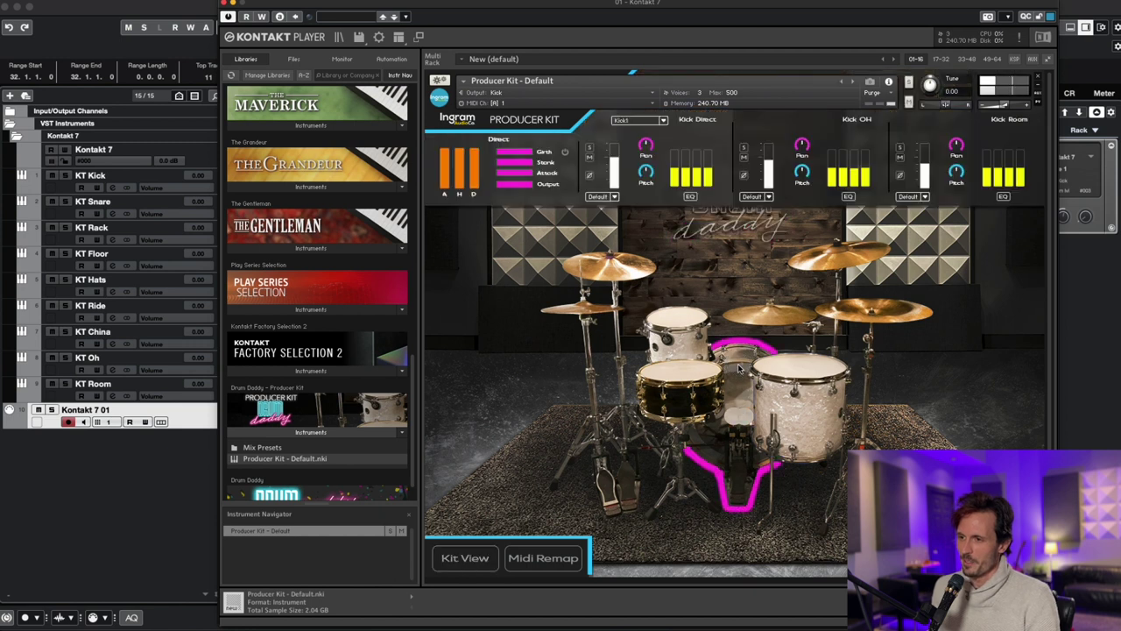
click(737, 365)
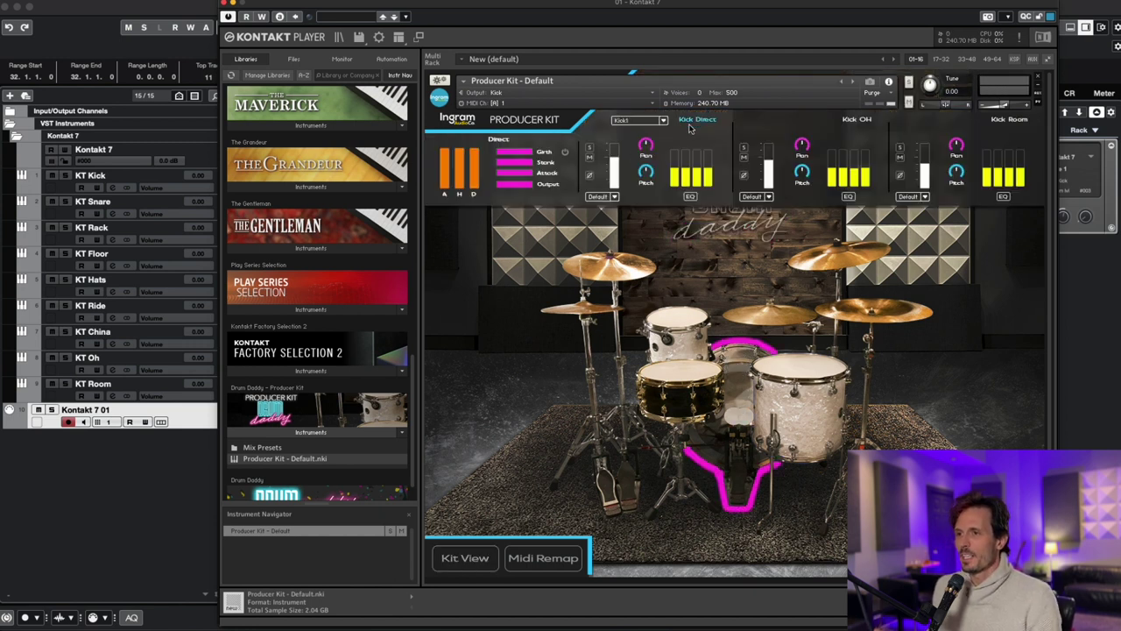
click(601, 197)
click(614, 225)
click(756, 196)
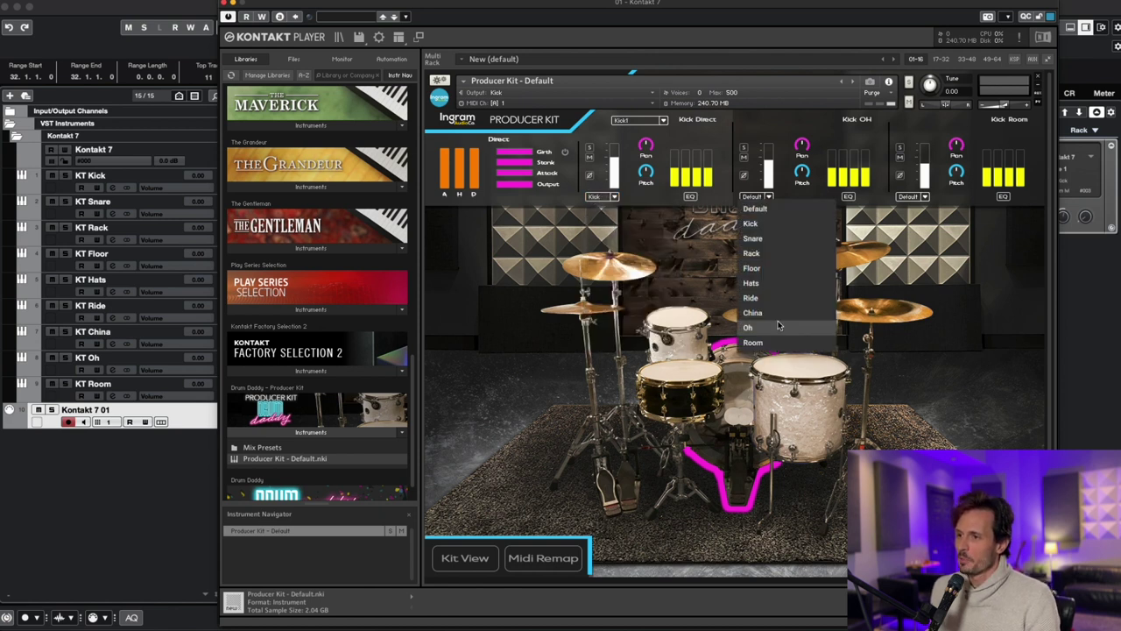
click(755, 328)
click(918, 196)
click(914, 347)
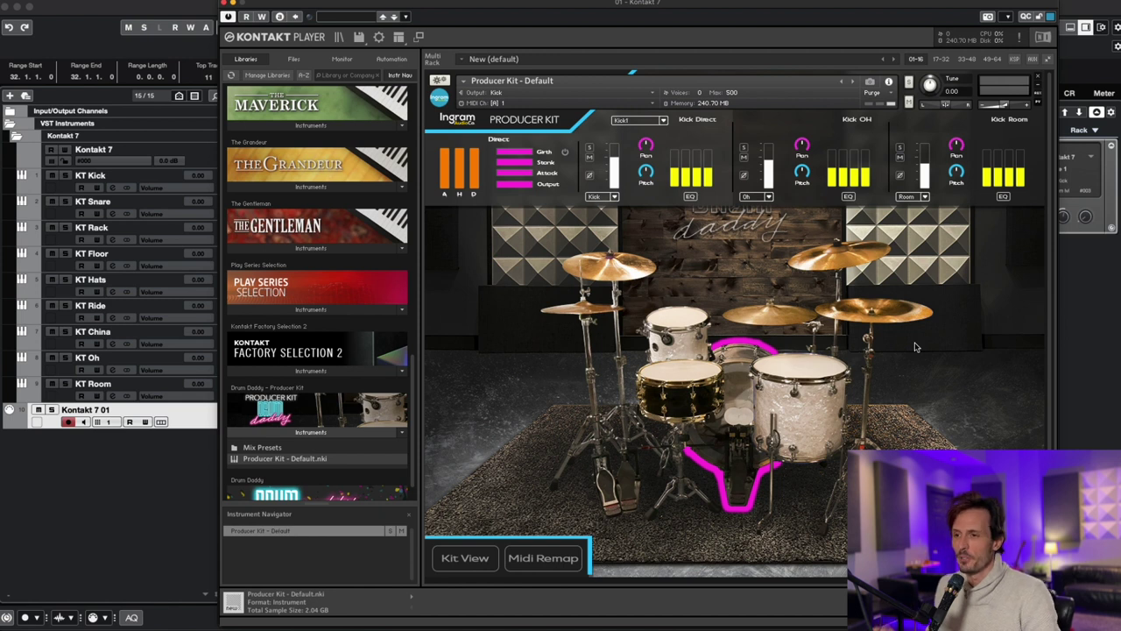
Step: Route the snare's direct mic to Snare, overhead to Oh and room to Room
click(602, 196)
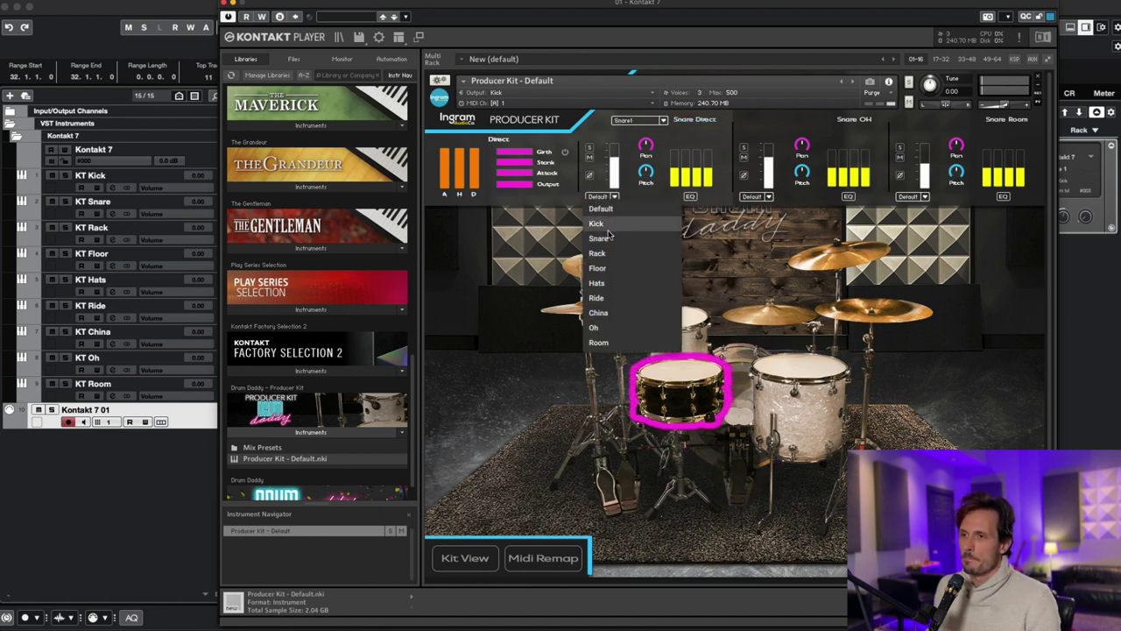
click(596, 239)
click(757, 196)
click(749, 327)
click(912, 196)
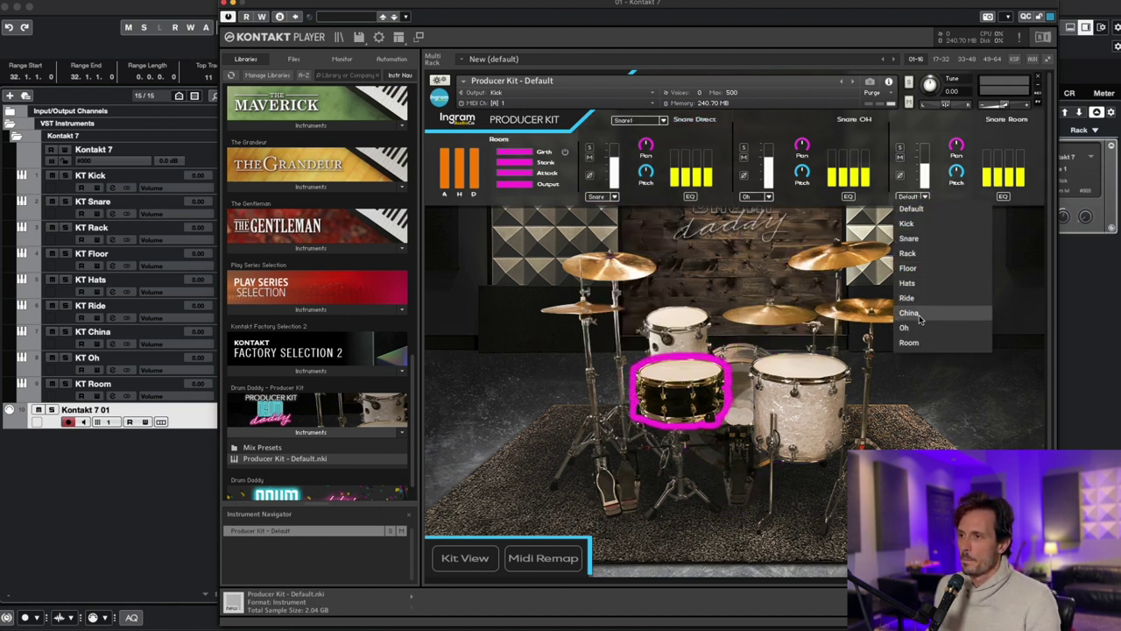
click(909, 342)
Step: Route the rack tom's direct mic to Rack, overhead to Oh and room to Room
click(661, 323)
click(602, 196)
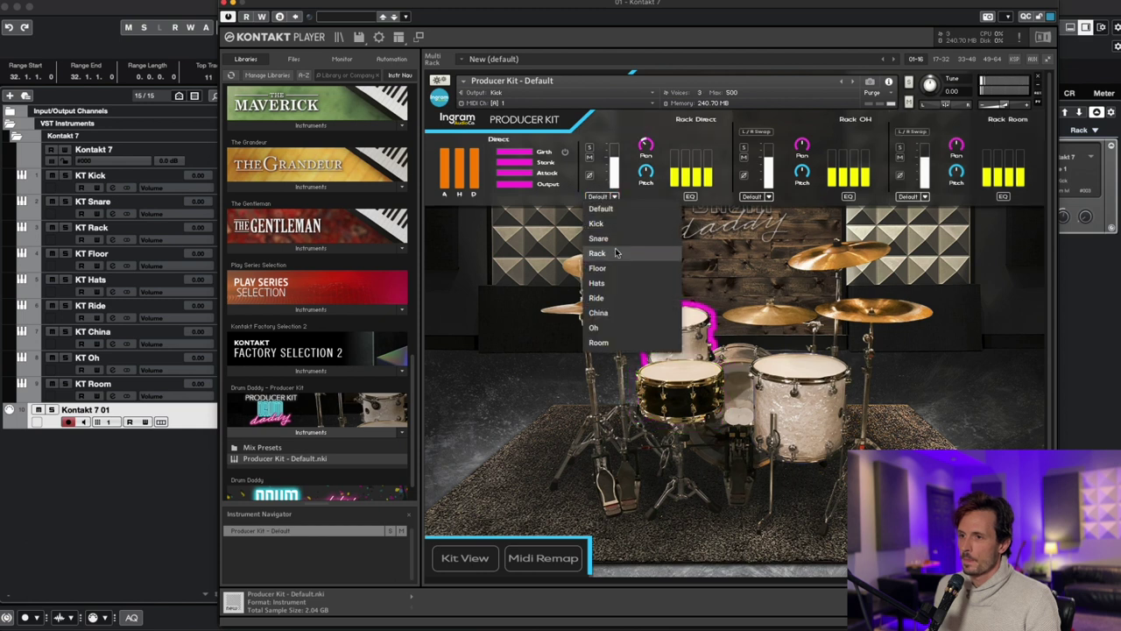
click(597, 253)
click(756, 196)
click(749, 327)
click(912, 196)
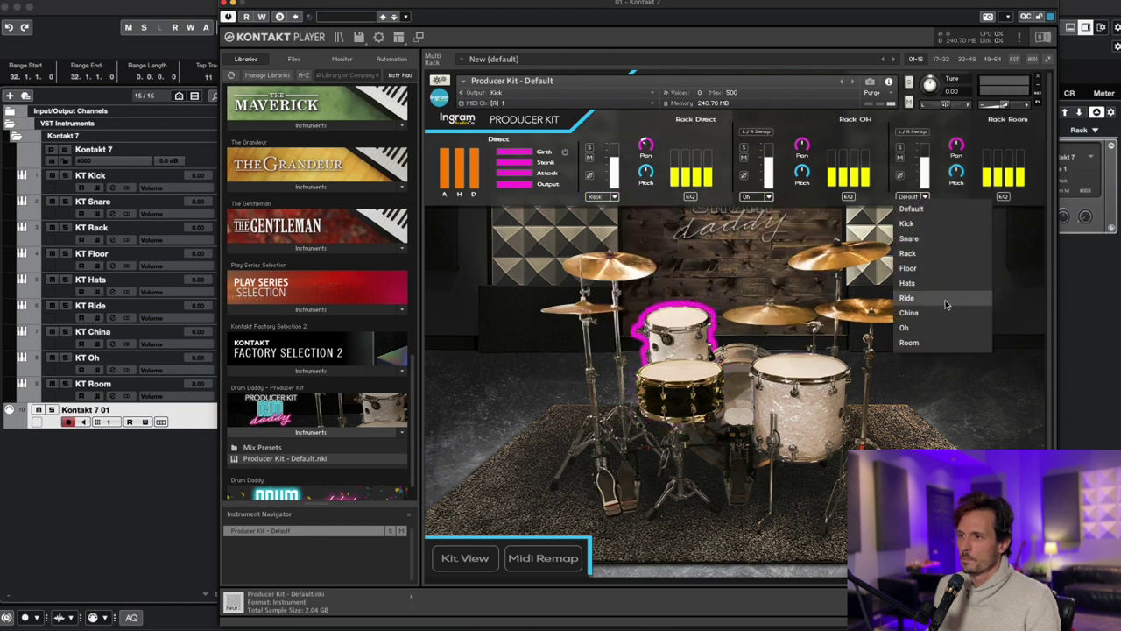
click(909, 342)
Step: Route the floor tom's direct mic to Floor, overhead to Oh and room to Room
click(797, 403)
click(602, 196)
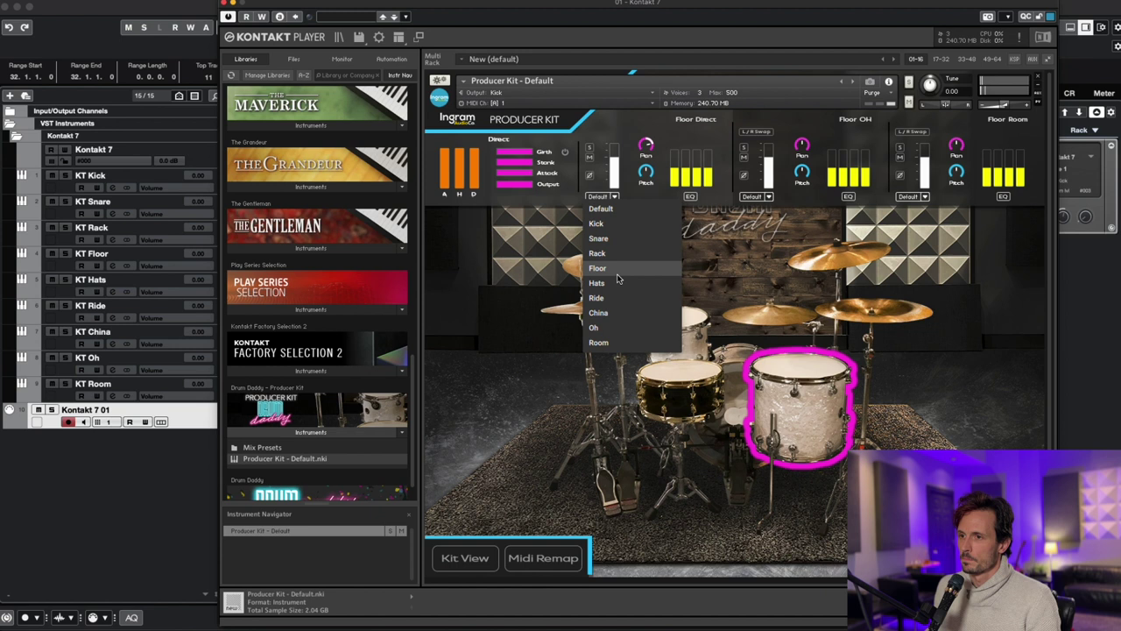
click(596, 268)
click(756, 197)
click(813, 325)
click(912, 196)
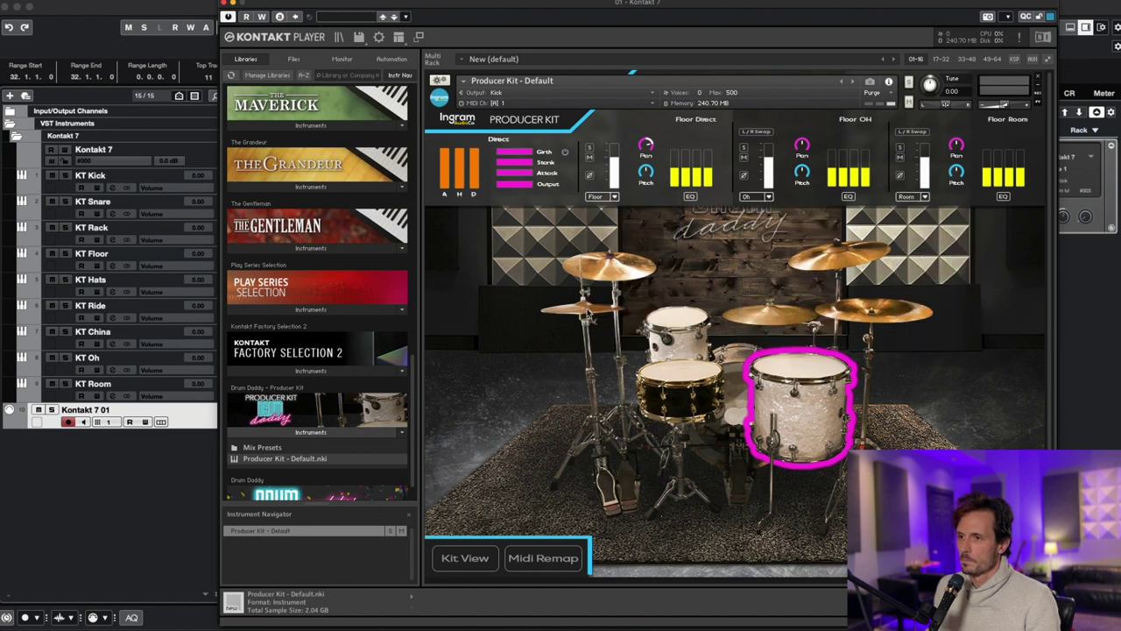
click(911, 343)
Step: Route the hi-hat's direct mic to Hats, overhead to Oh and room to Room
click(583, 306)
click(597, 197)
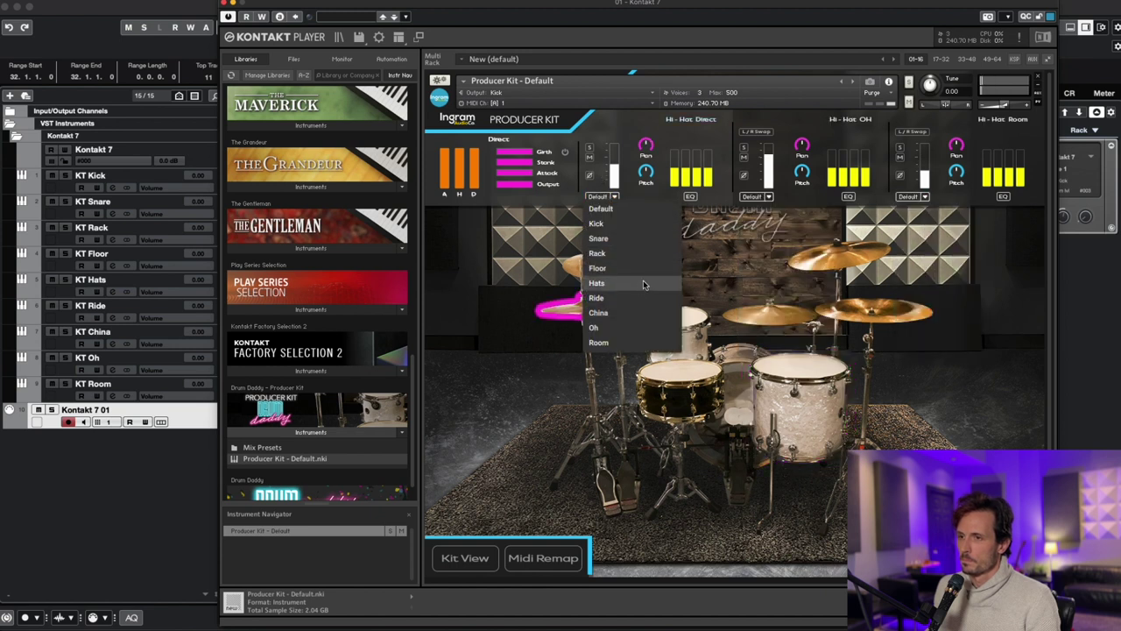
click(643, 282)
click(756, 196)
click(749, 327)
click(912, 196)
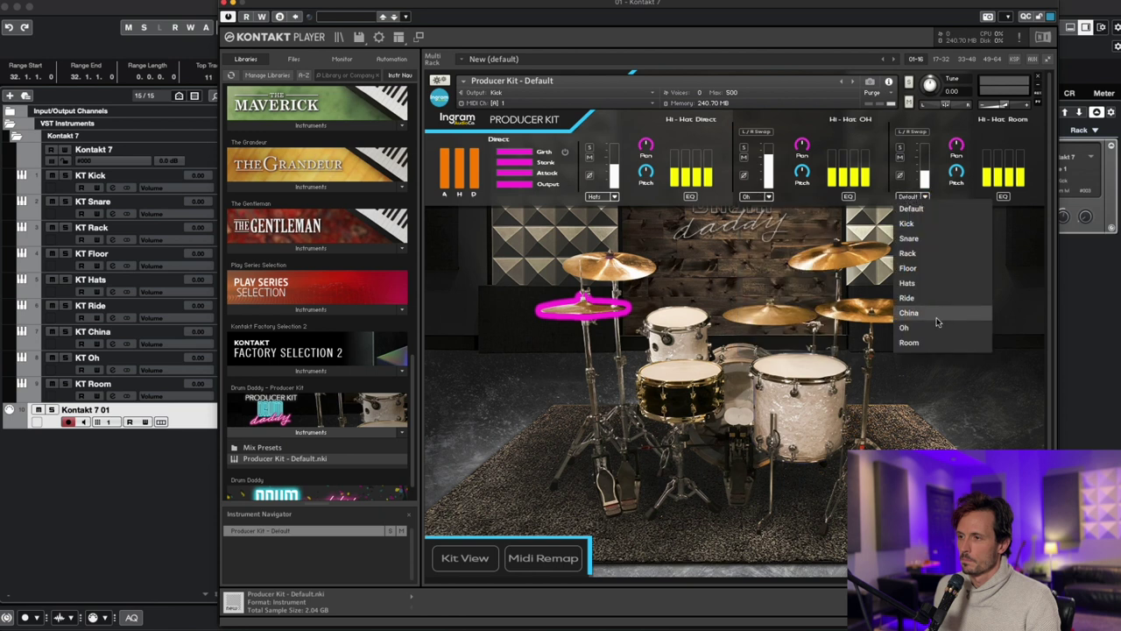
click(913, 343)
Step: Route the ride's direct mic to Ride, overhead to Oh and room to Room
click(770, 322)
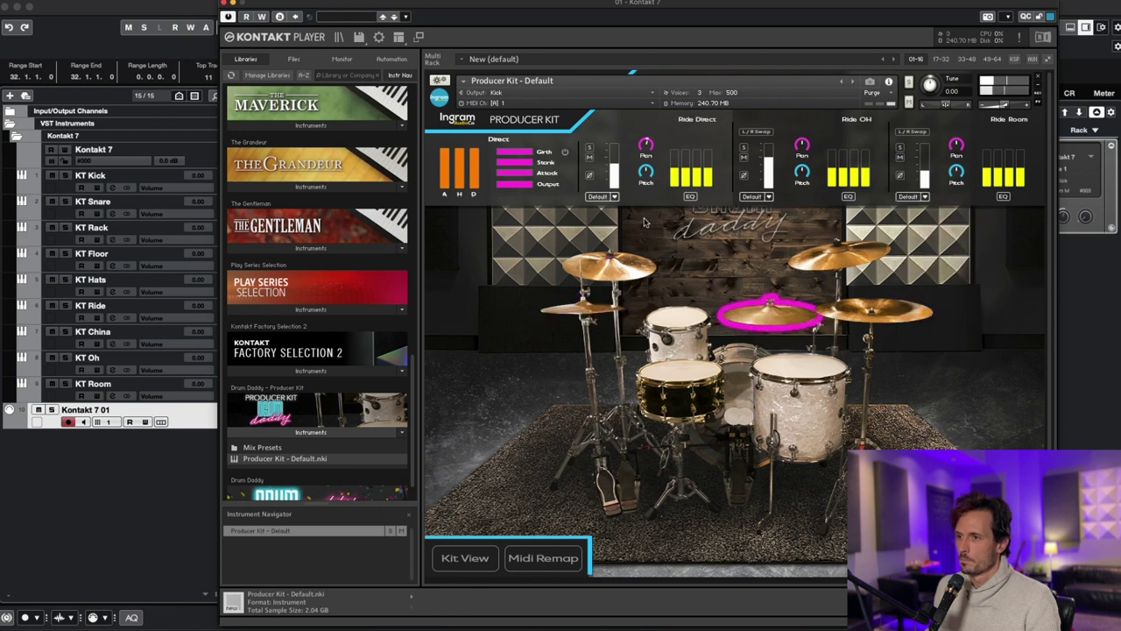
click(601, 197)
click(596, 297)
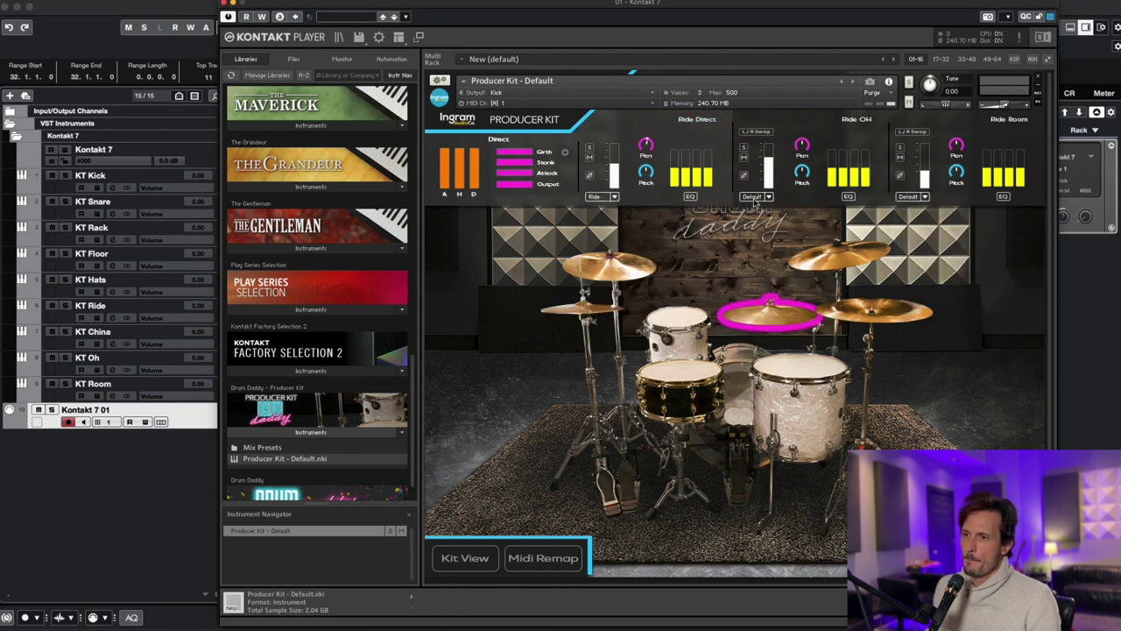
click(757, 196)
click(749, 326)
click(912, 196)
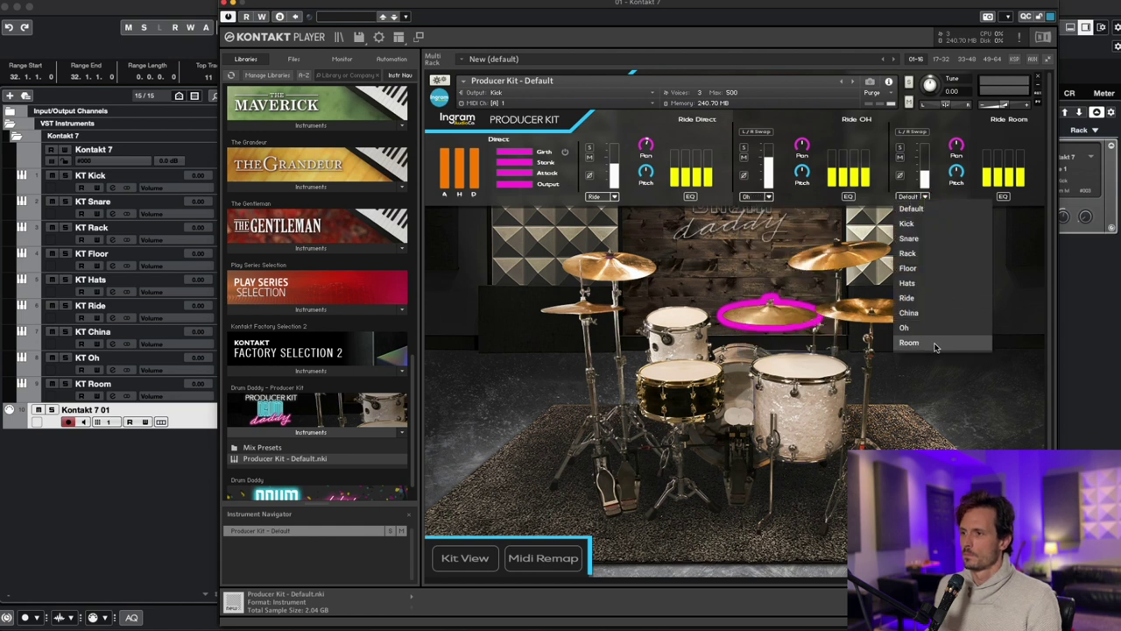
click(912, 343)
Step: Route the China's direct mic to China, overhead to Oh, room to Room; select the left crash
click(871, 311)
click(601, 197)
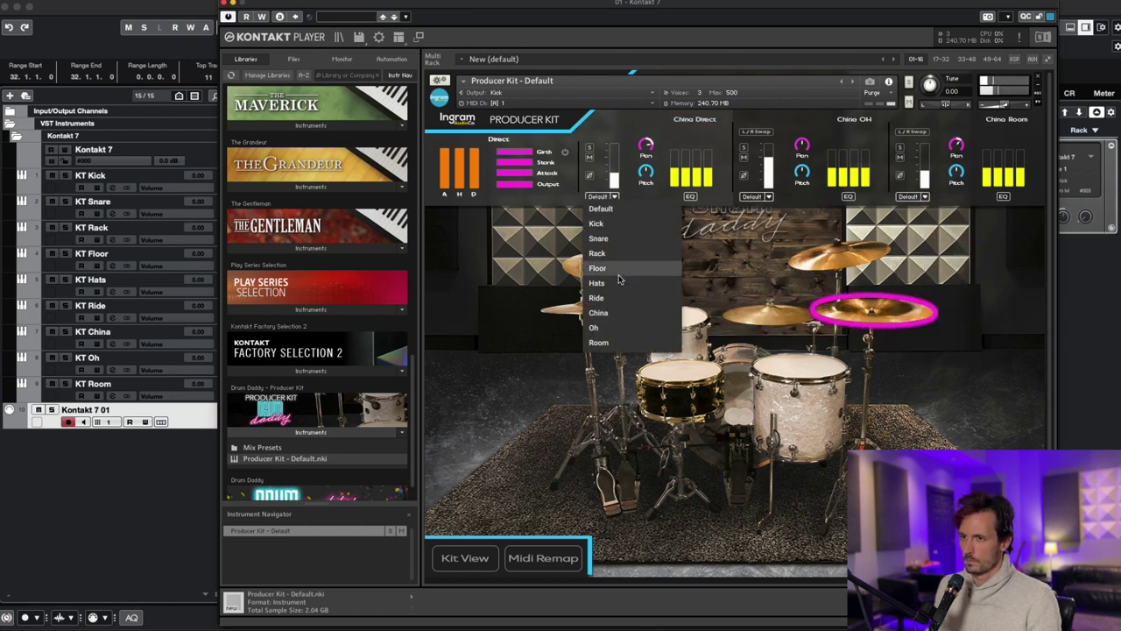
click(596, 313)
click(757, 197)
click(749, 327)
click(912, 196)
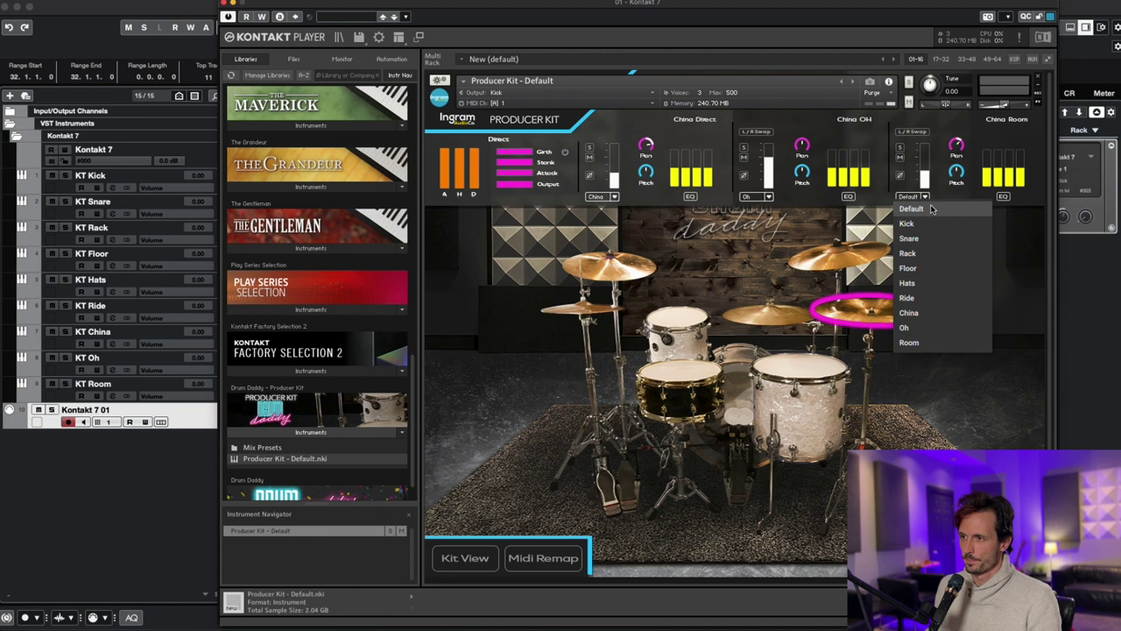
click(913, 343)
click(623, 274)
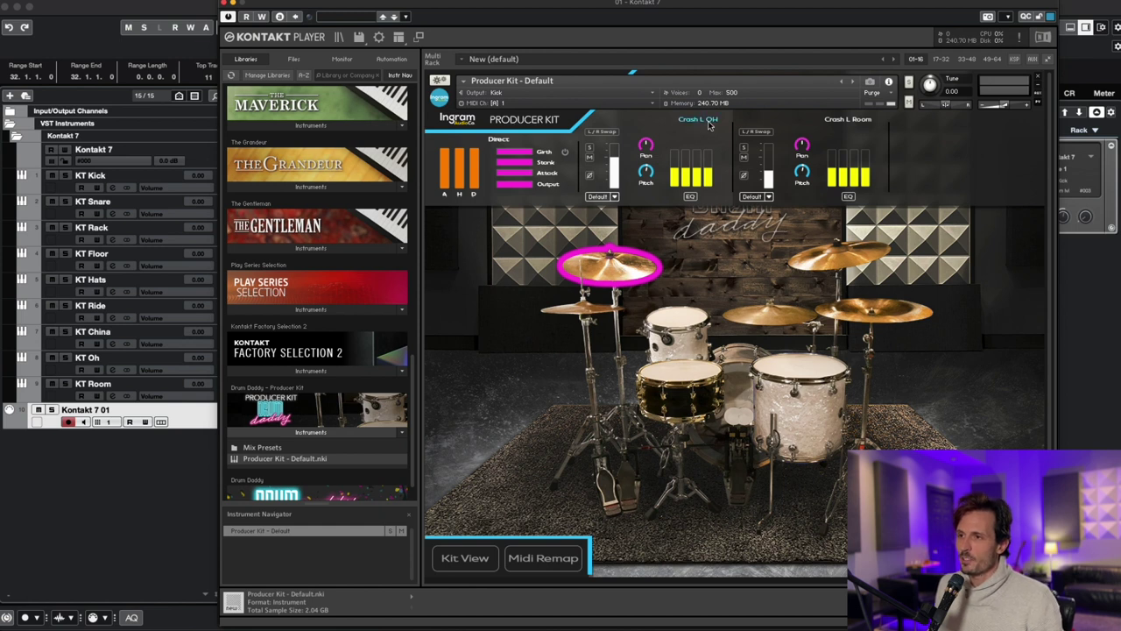
Step: Route the left crash's overhead mic to Oh and its room mic to Room
click(601, 197)
click(604, 326)
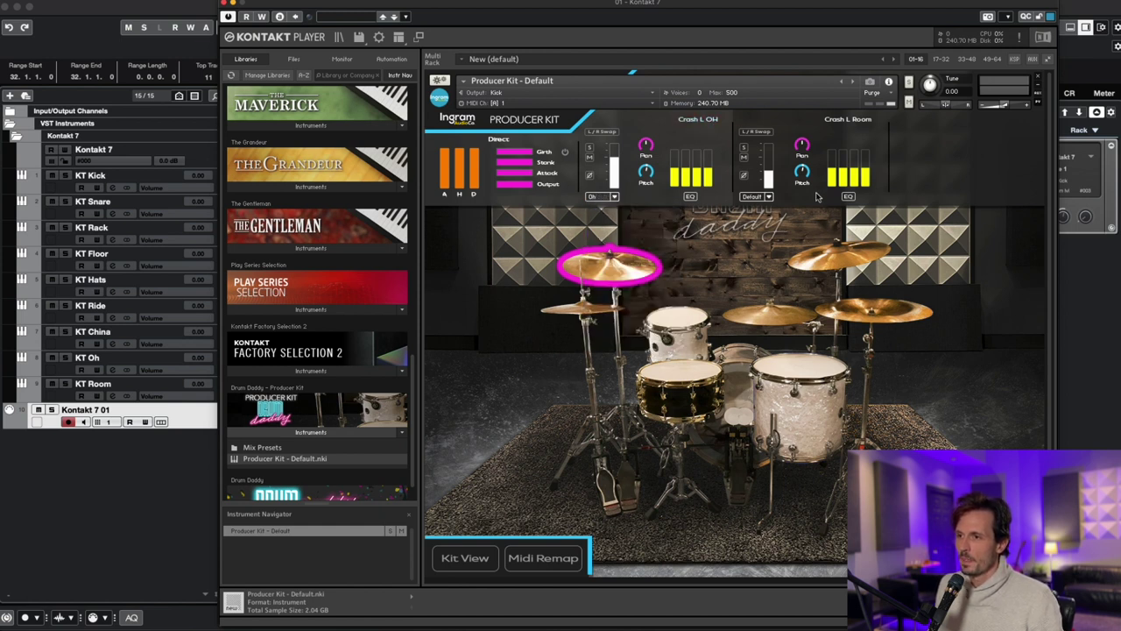
click(767, 196)
click(778, 351)
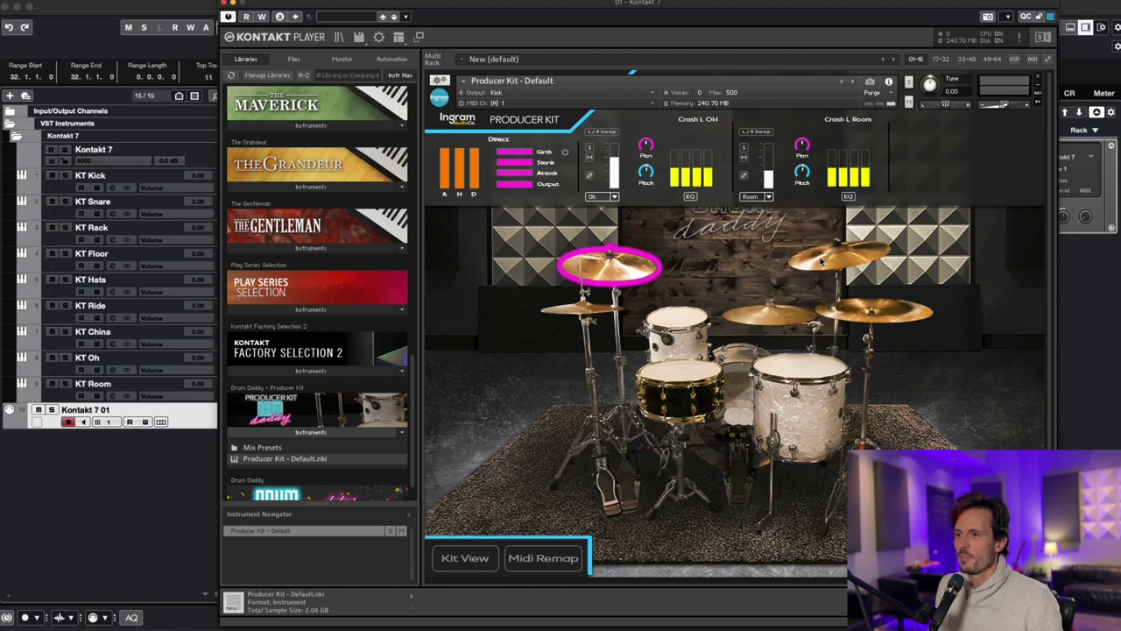
Step: Select the right crash and route its overhead mic to Oh and room mic to Room
click(822, 261)
click(602, 196)
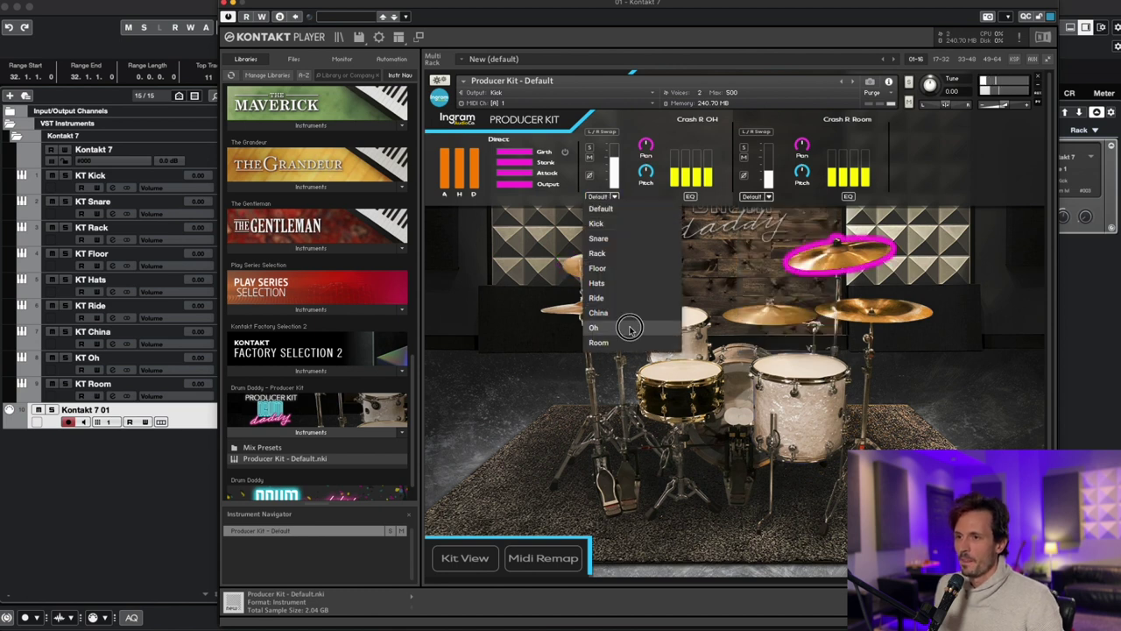
click(629, 328)
click(768, 196)
click(779, 344)
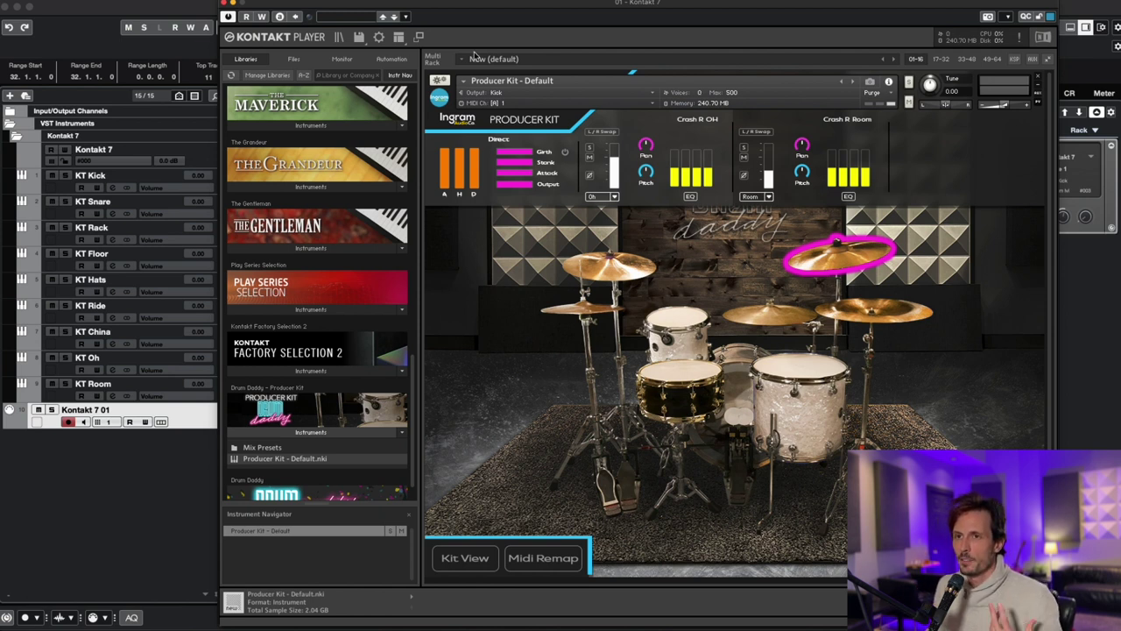
Step: Close Kontakt and paste the 120-160bpmUpbeatChorus1 groove at bar 2
click(224, 5)
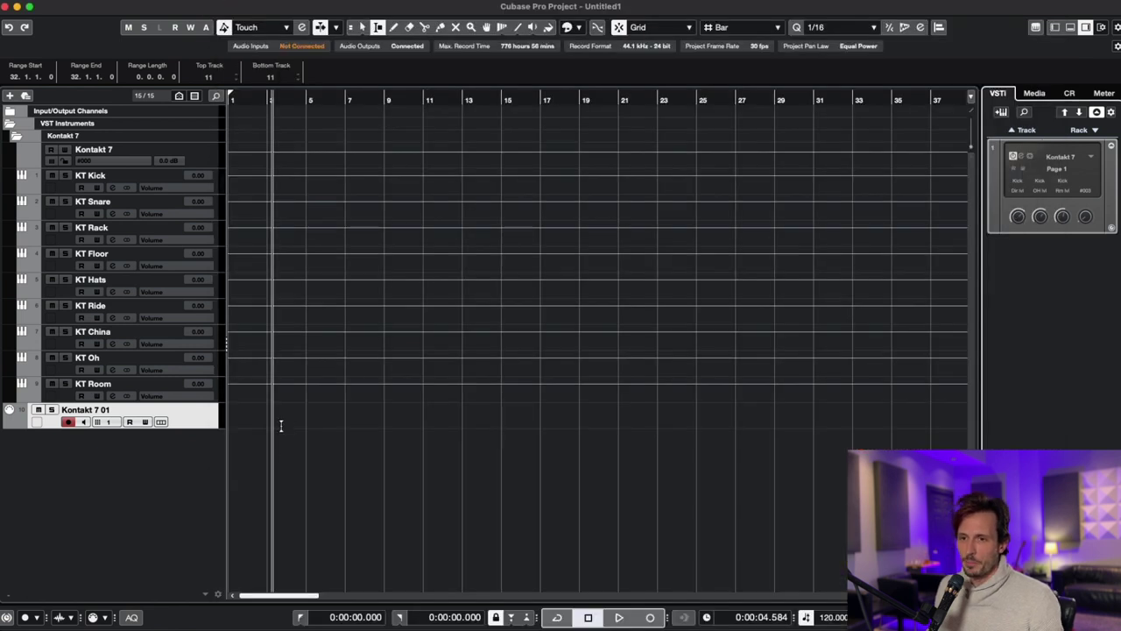
click(251, 416)
click(238, 98)
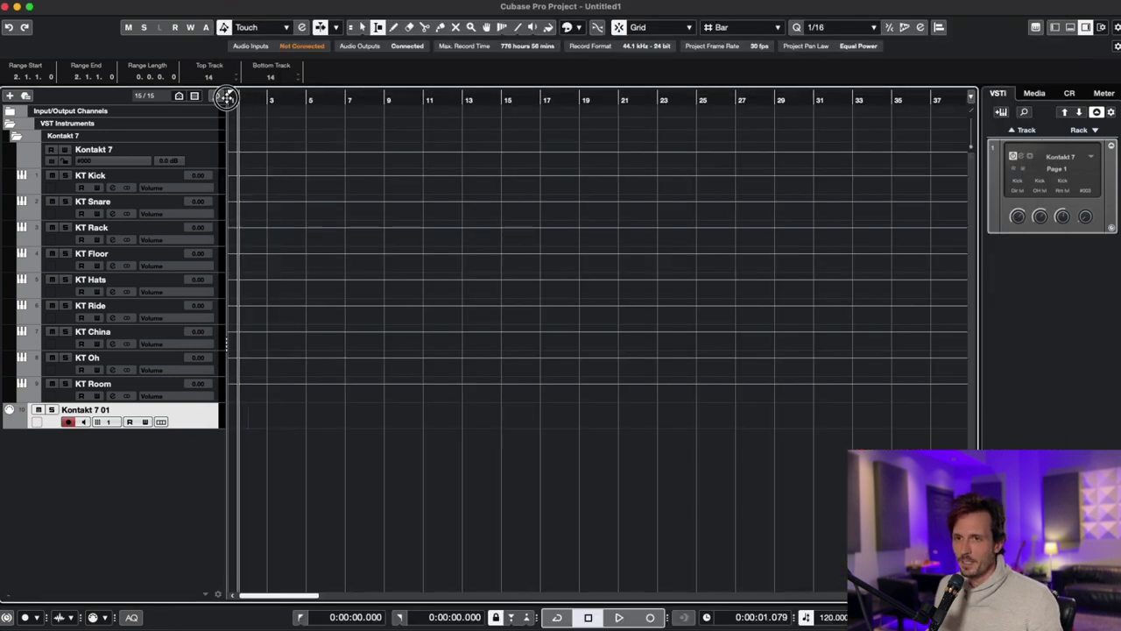
click(246, 98)
key(super+v)
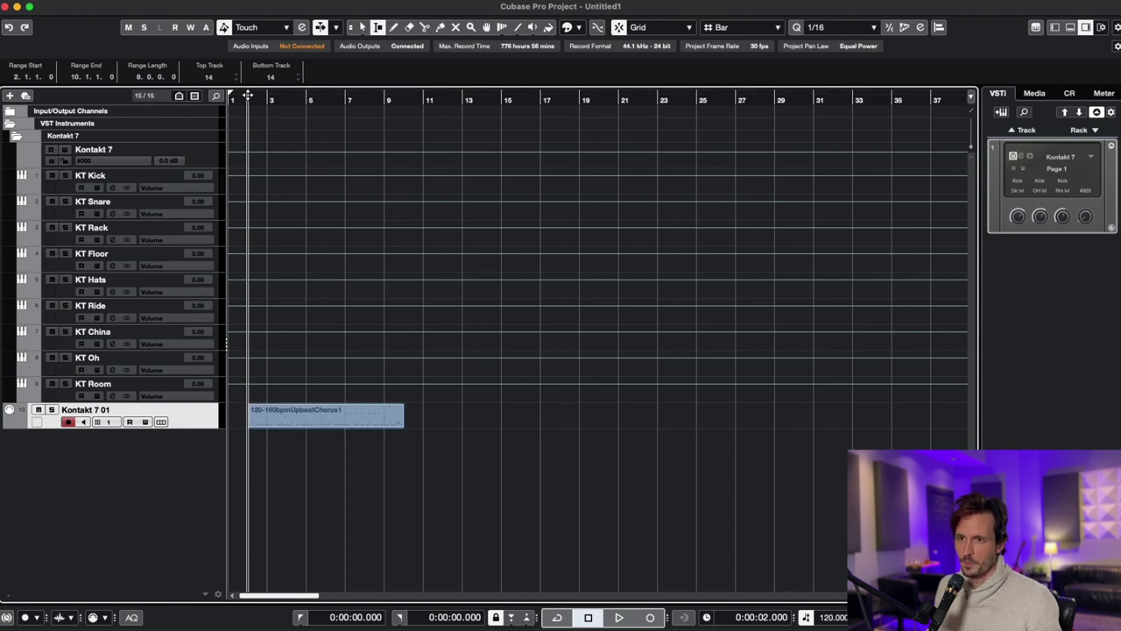
Step: Play through the lower-zone MixConsole, setting KT Snare -1.67, KT Oh -0.93, KT Room 6.02 dB
key(alt+F3)
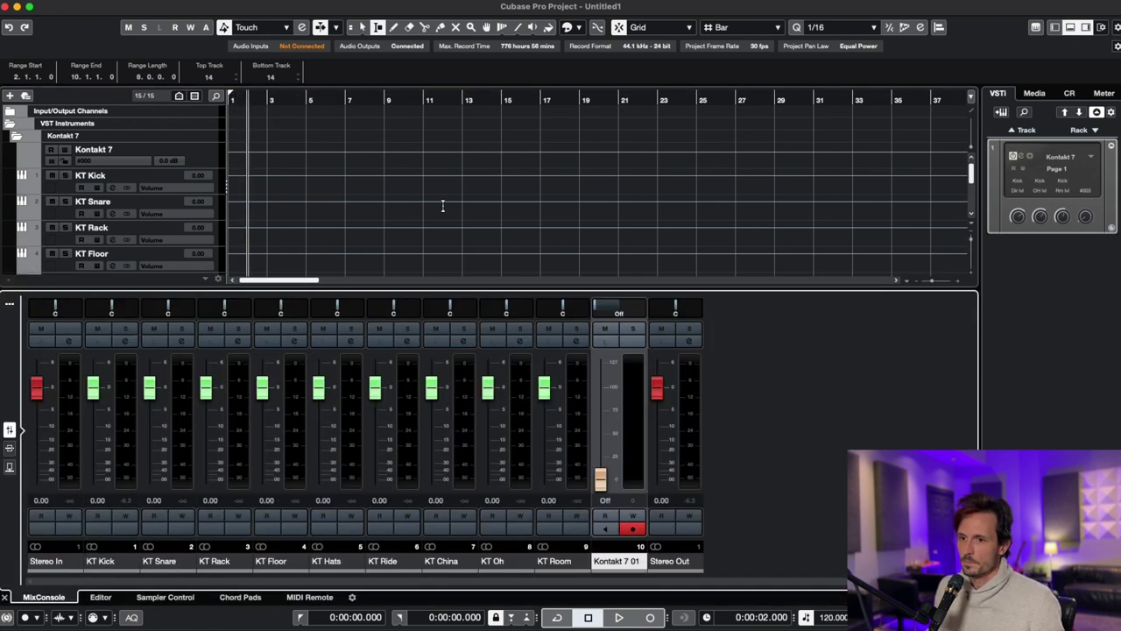
key(space)
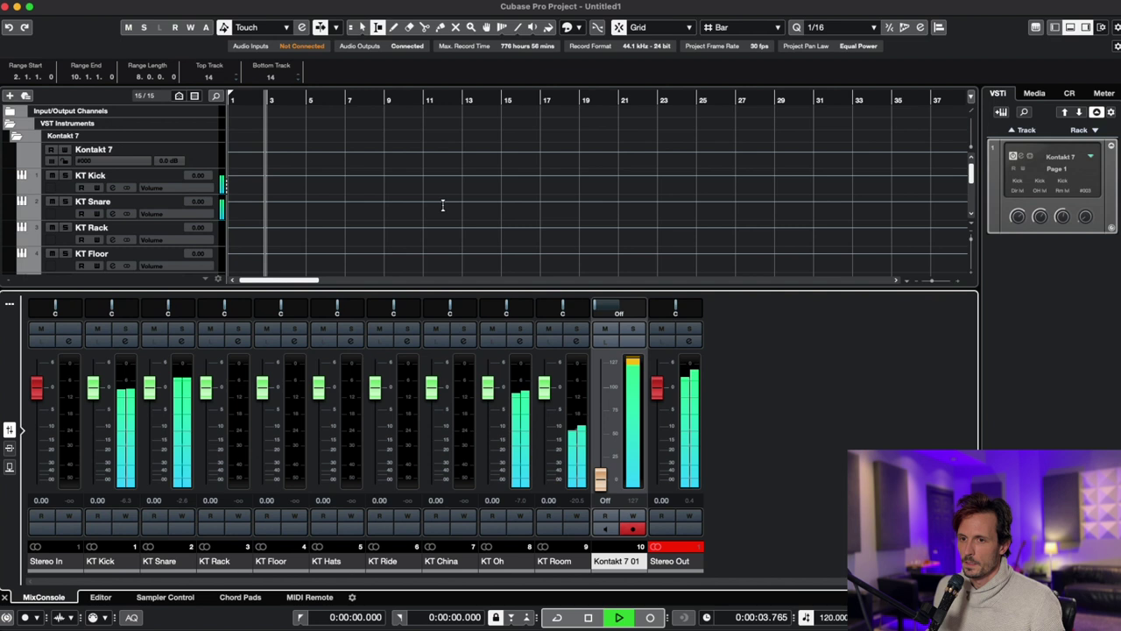
mouse_move(150, 386)
mouse_down()
mouse_move(151, 414)
mouse_move(147, 395)
mouse_up()
drag(488, 386, 491, 418)
drag(543, 386, 550, 301)
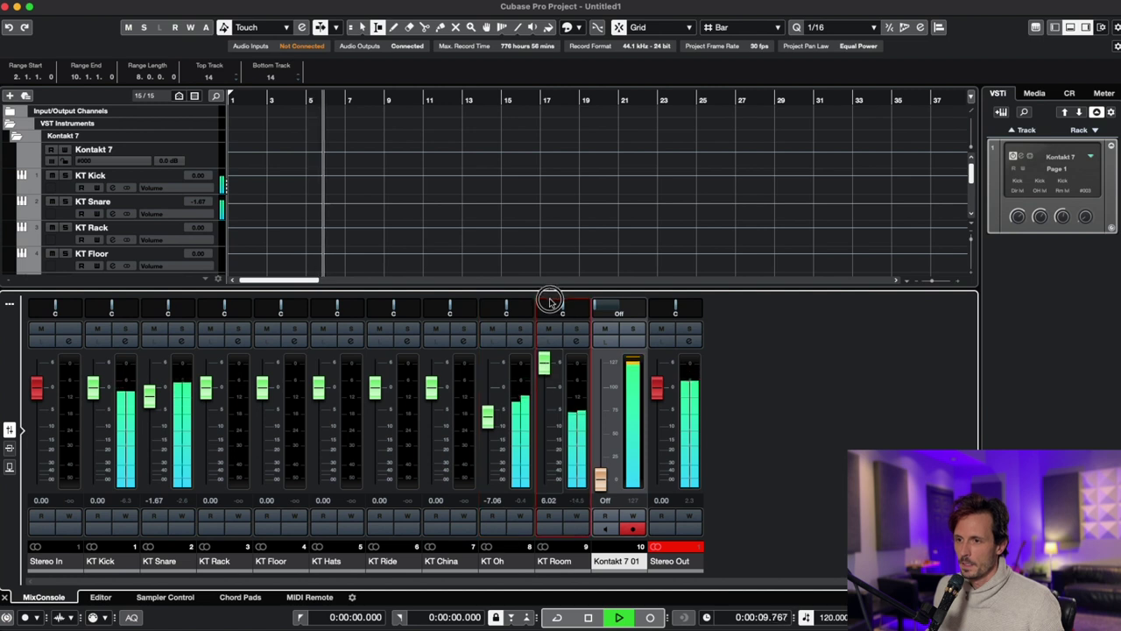
drag(488, 418, 485, 393)
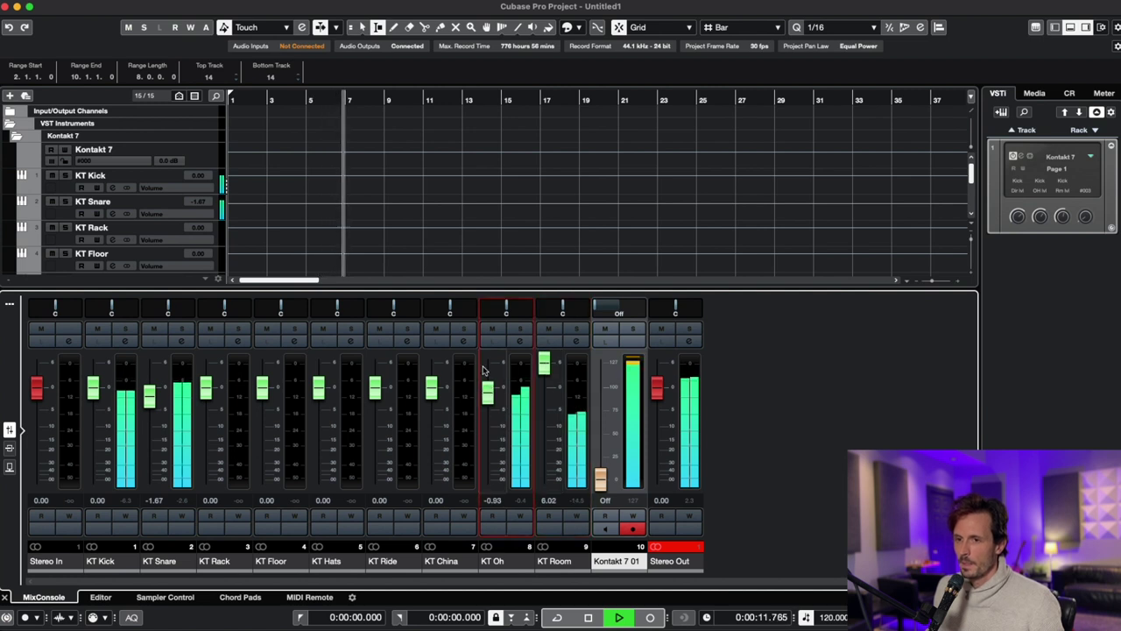